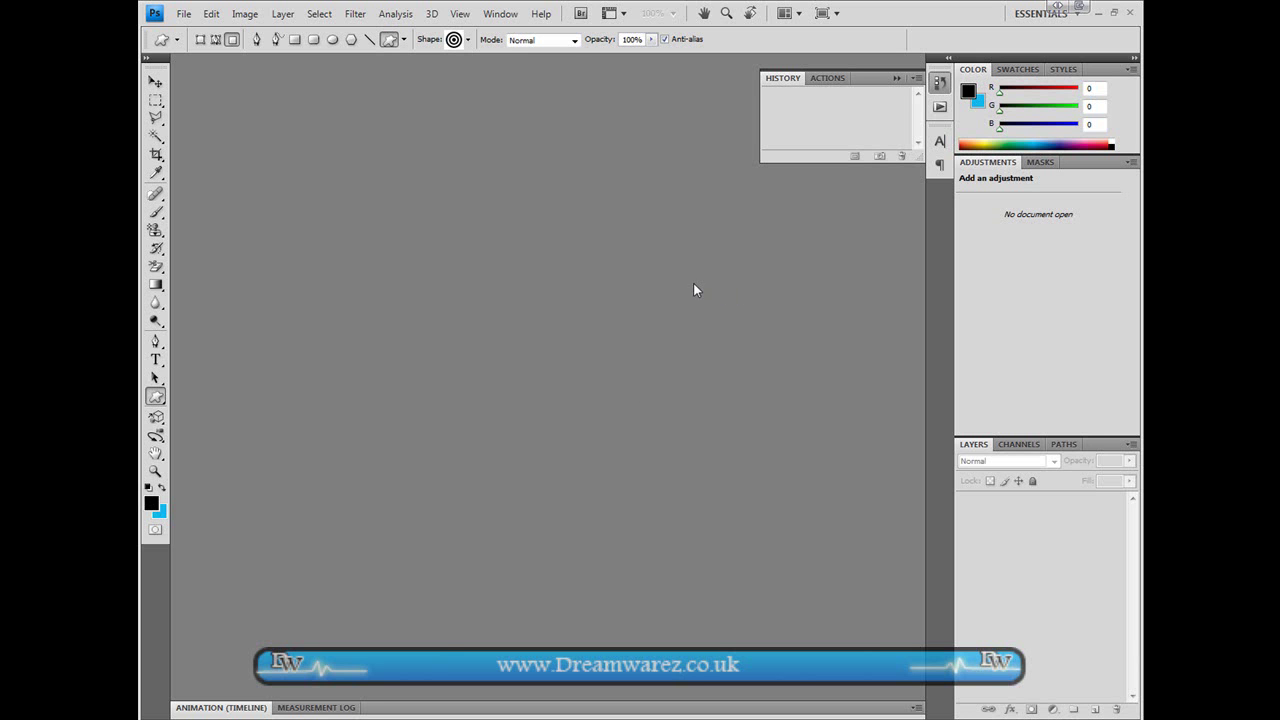
- Create a new 500×500 pixel document
key(ctrl+n)
key(Tab)
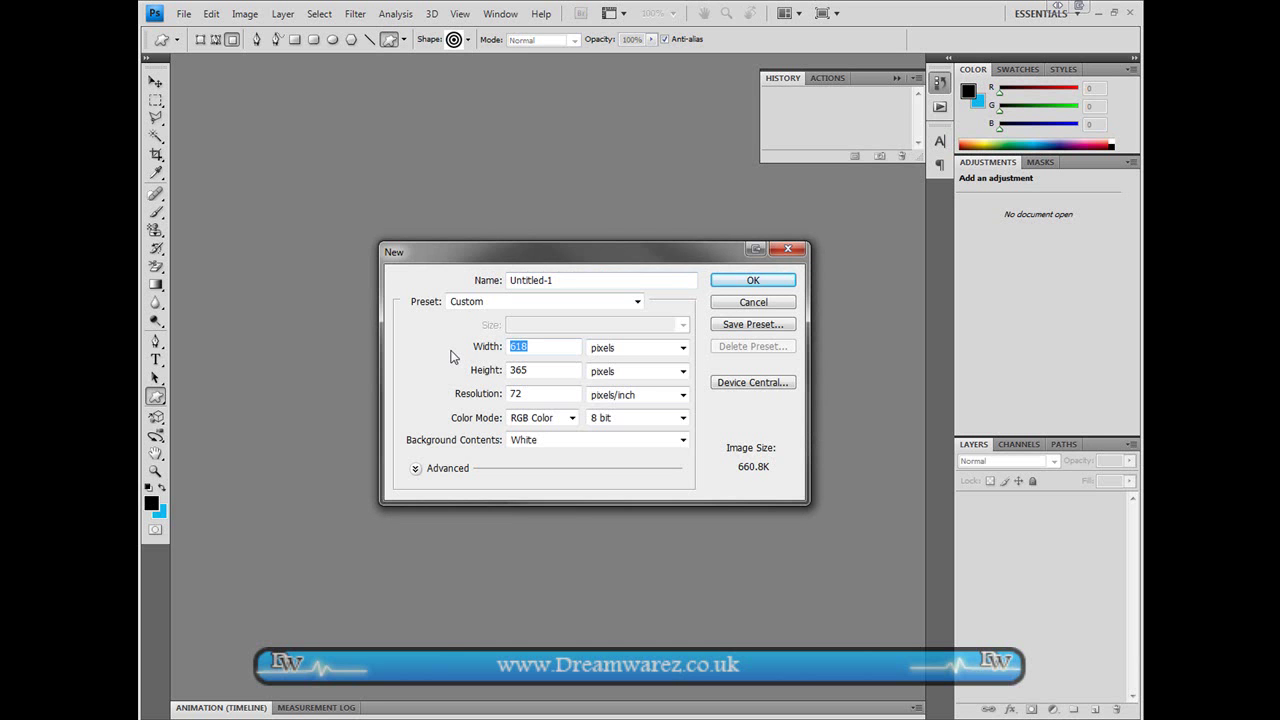
text(500)
key(Tab)
text(5)
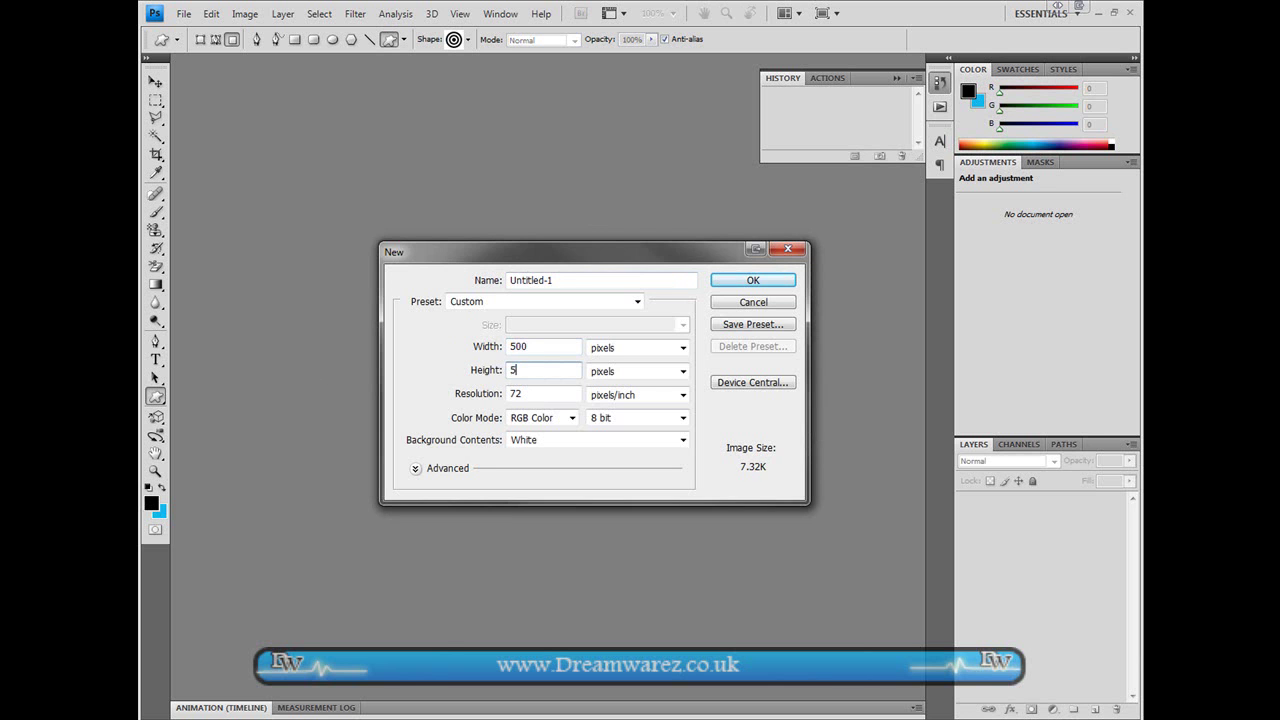
text(00)
key(Return)
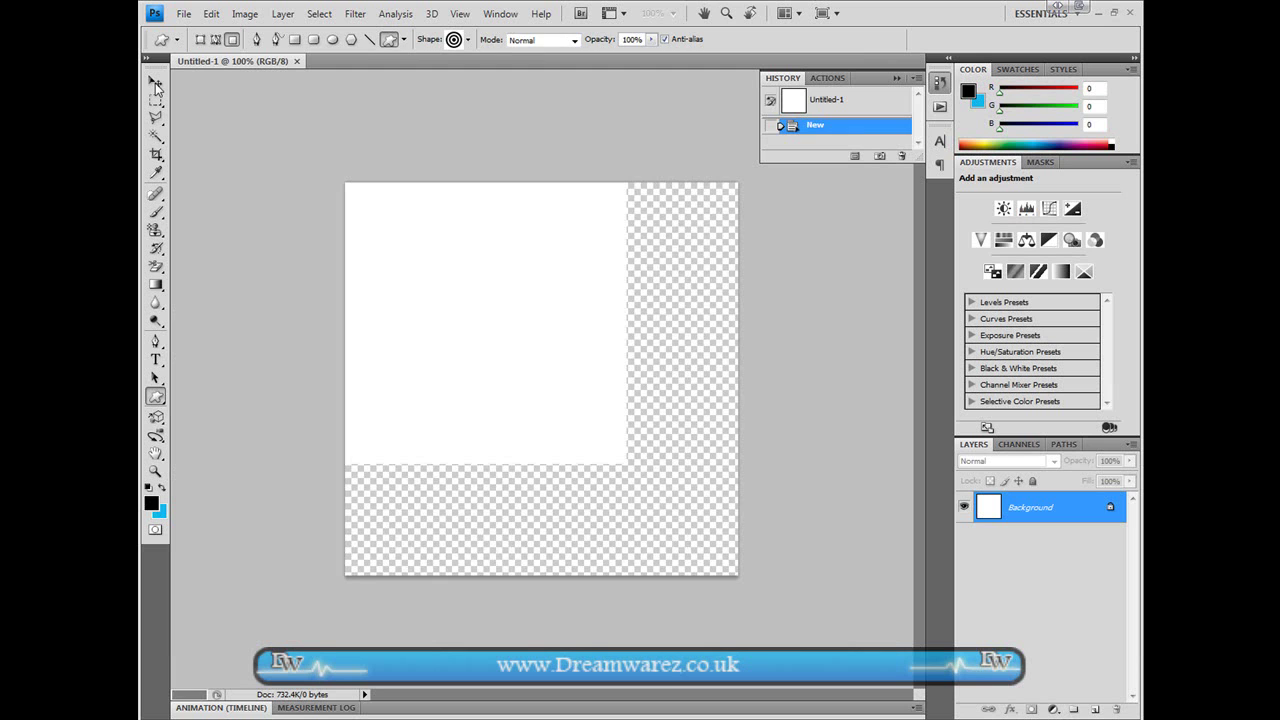
- Add an empty Layer 1 above the Background and choose the Rectangle Tool
click(156, 83)
click(1095, 709)
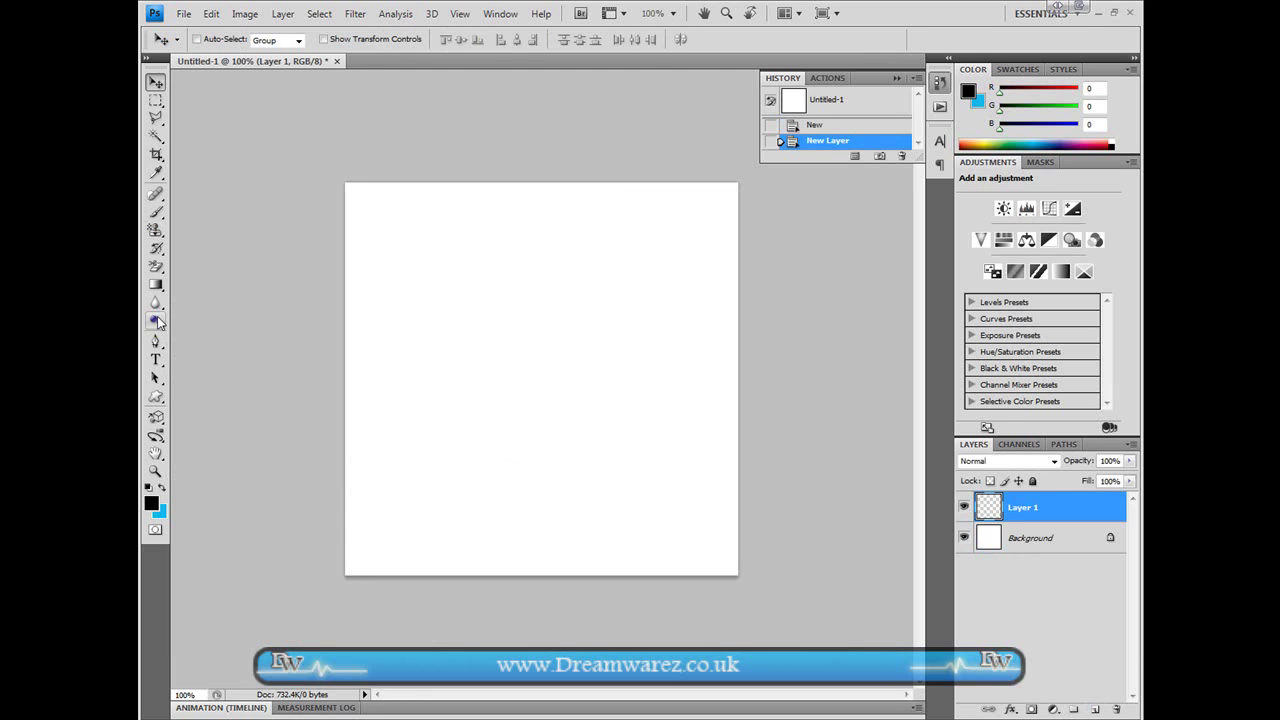
click(156, 397)
click(211, 396)
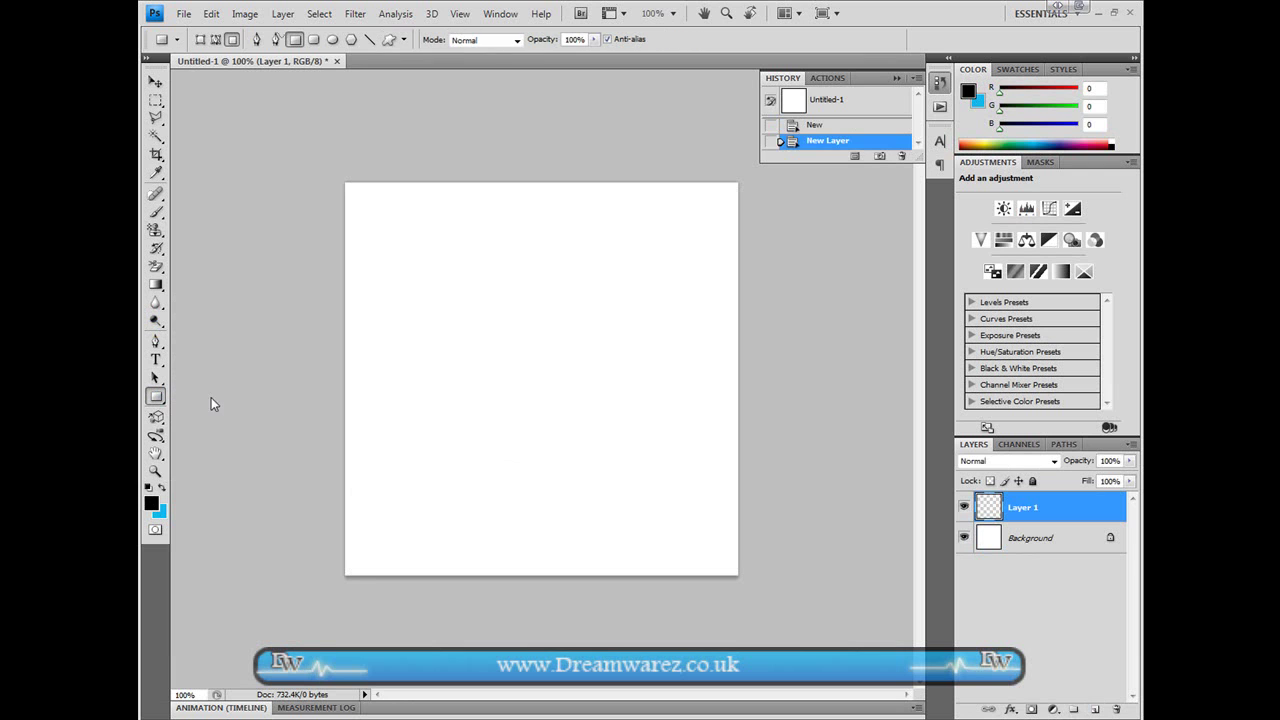
- Set the foreground colour to bright cyan-blue #10c7ff
click(161, 486)
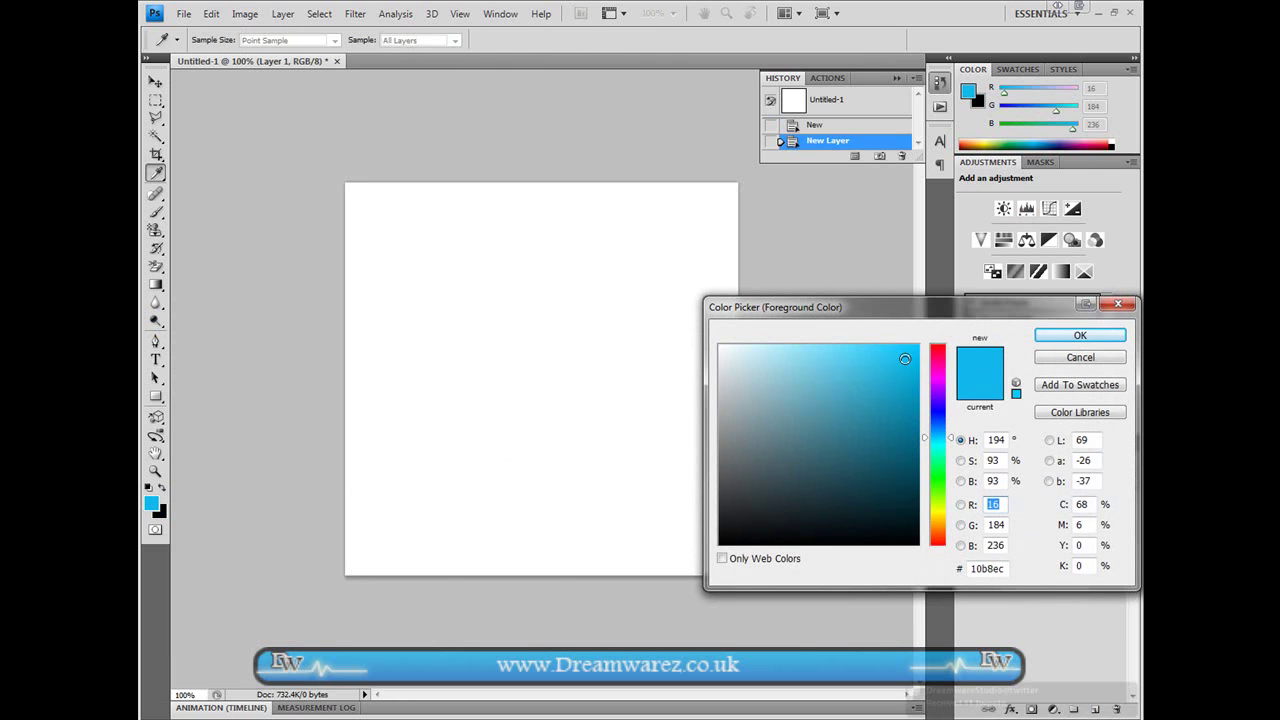
click(906, 365)
drag(906, 365, 906, 345)
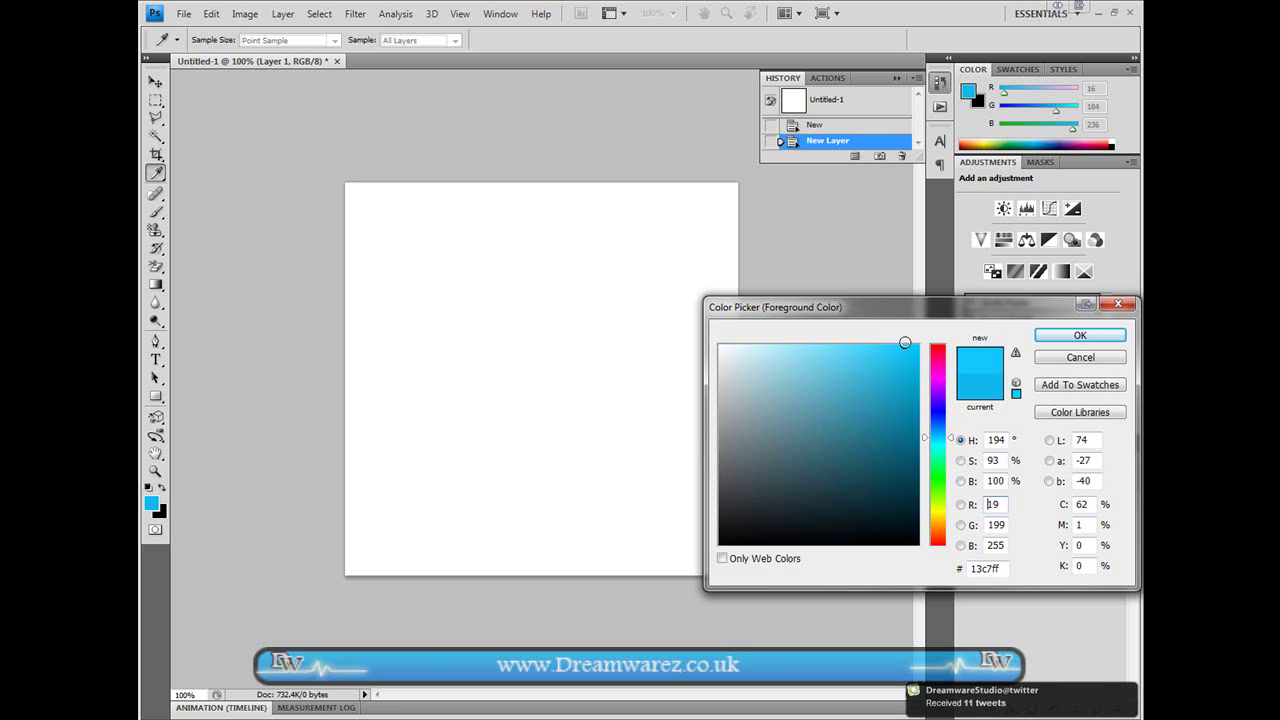
click(1093, 345)
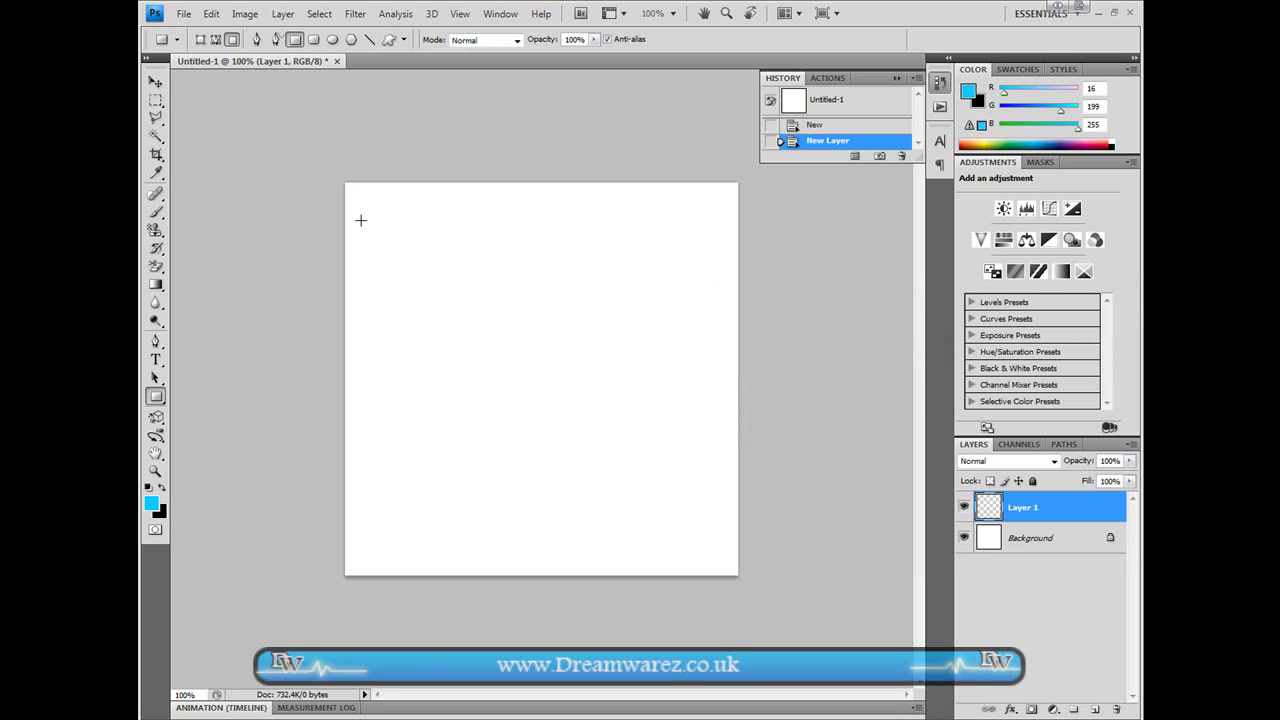
- Draw a full-height light-blue strip at the left edge and Alt-drag a copy beside it
drag(397, 399, 374, 575)
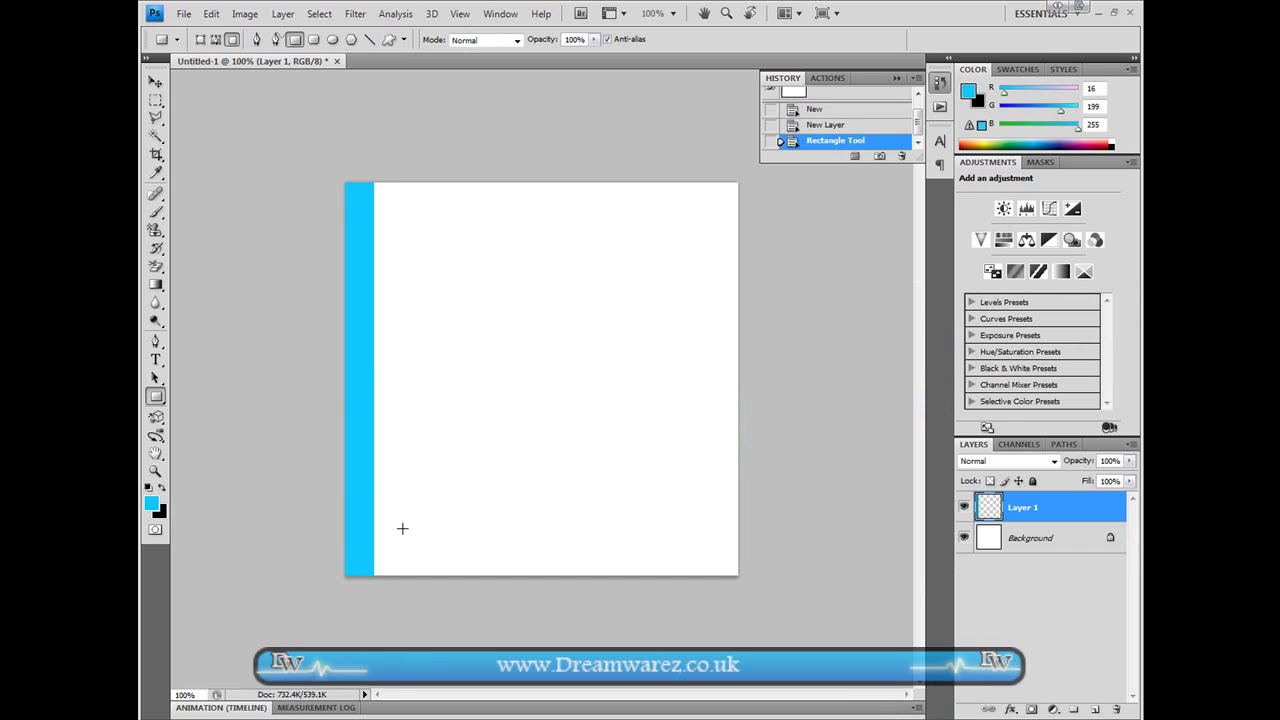
click(155, 81)
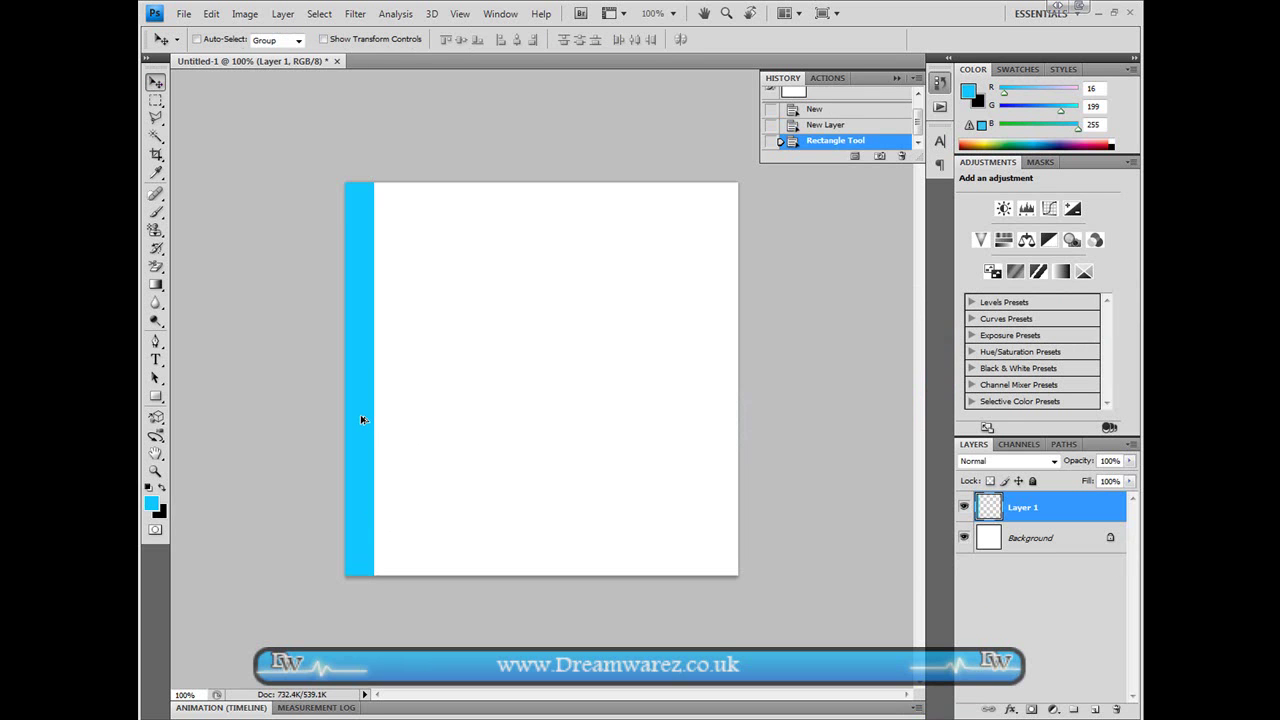
drag(380, 419, 393, 420)
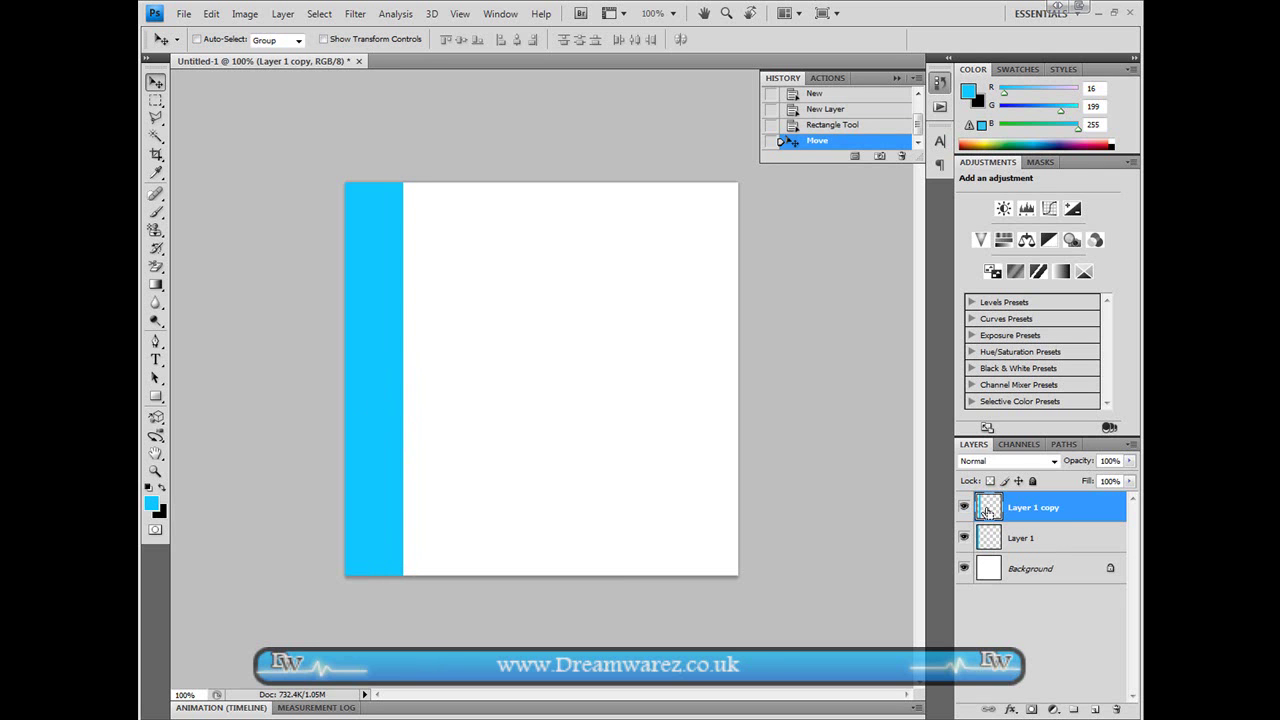
- Fill the copied strip with a darker teal-blue and deselect it
ctrl+click(988, 510)
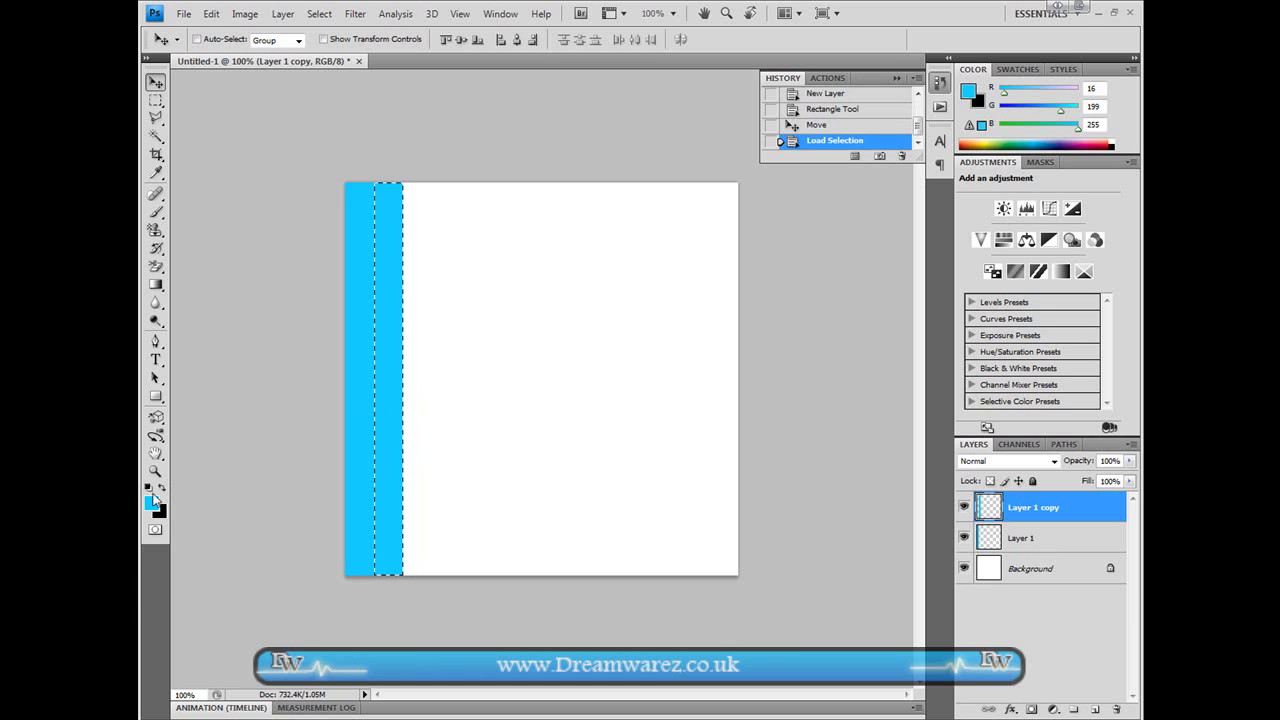
click(155, 508)
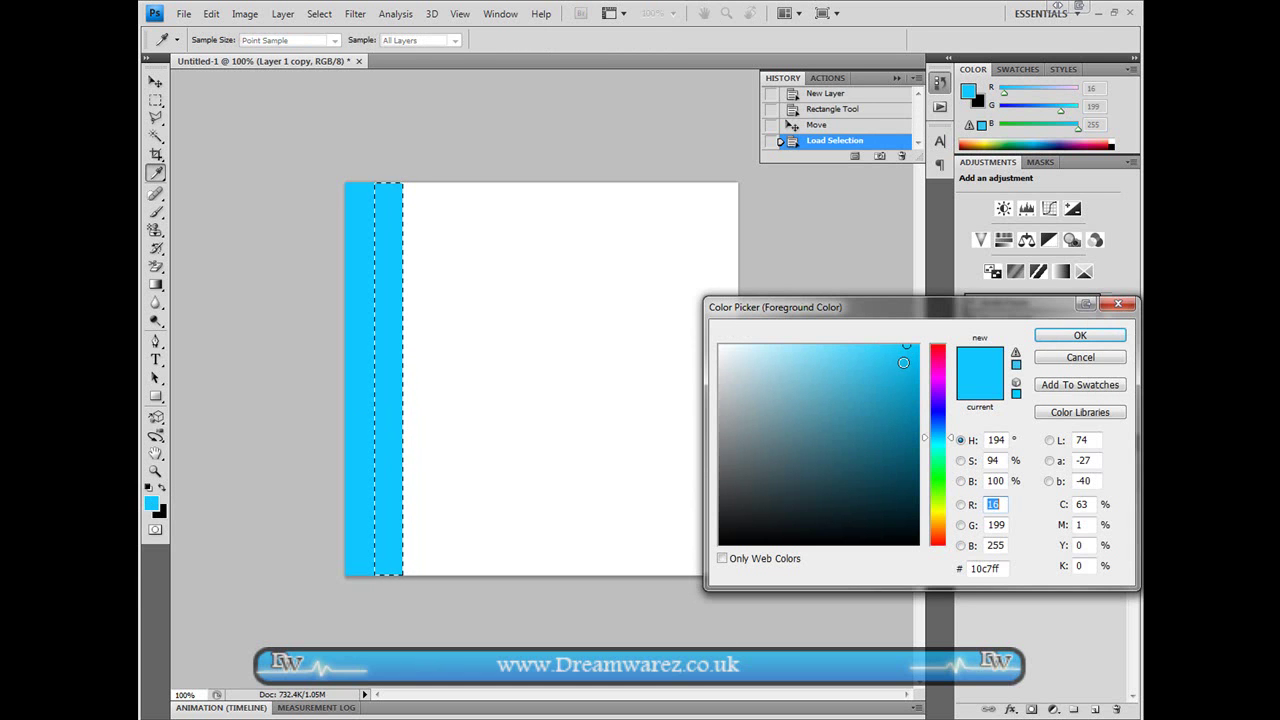
click(913, 378)
drag(913, 378, 928, 420)
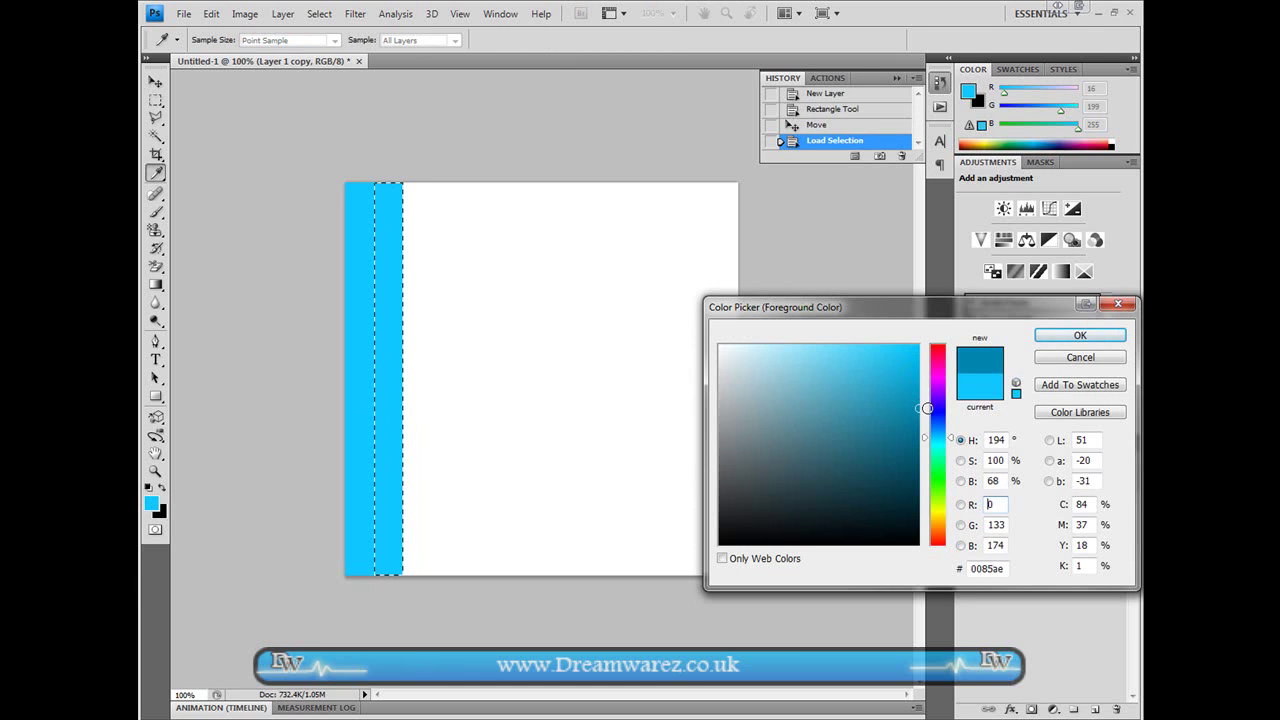
click(1078, 336)
key(v)
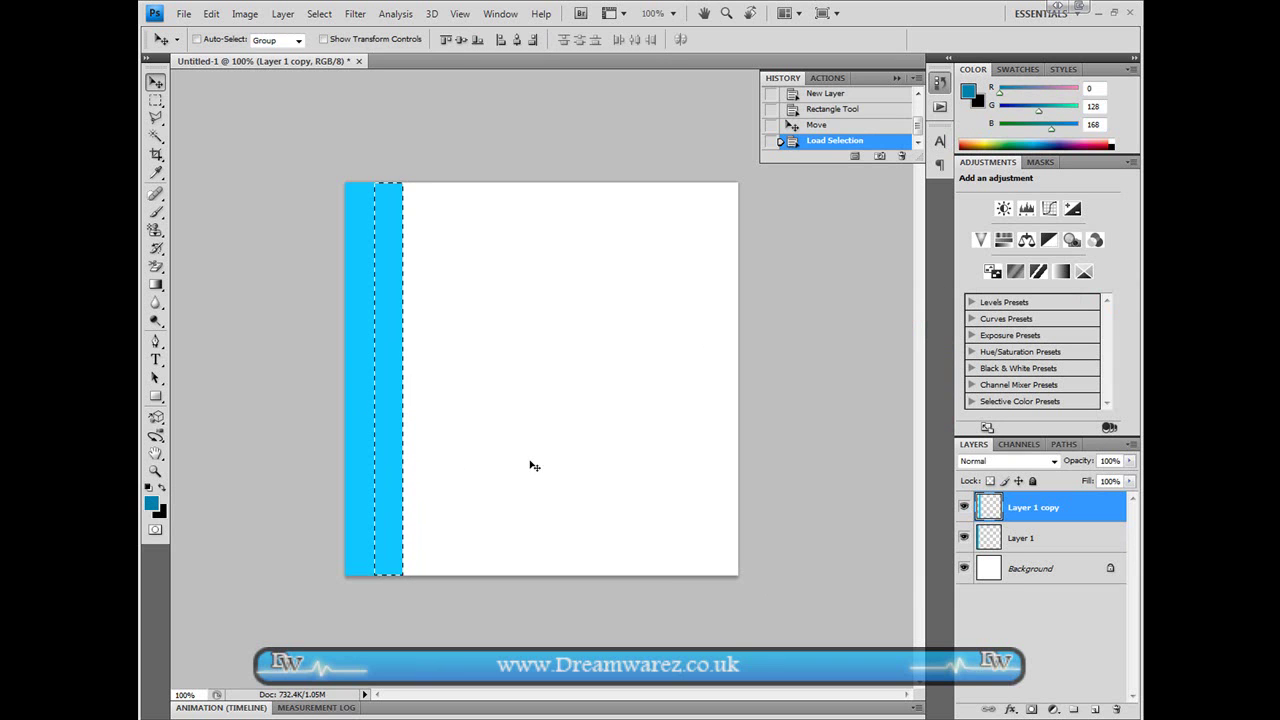
key(alt+BackSpace)
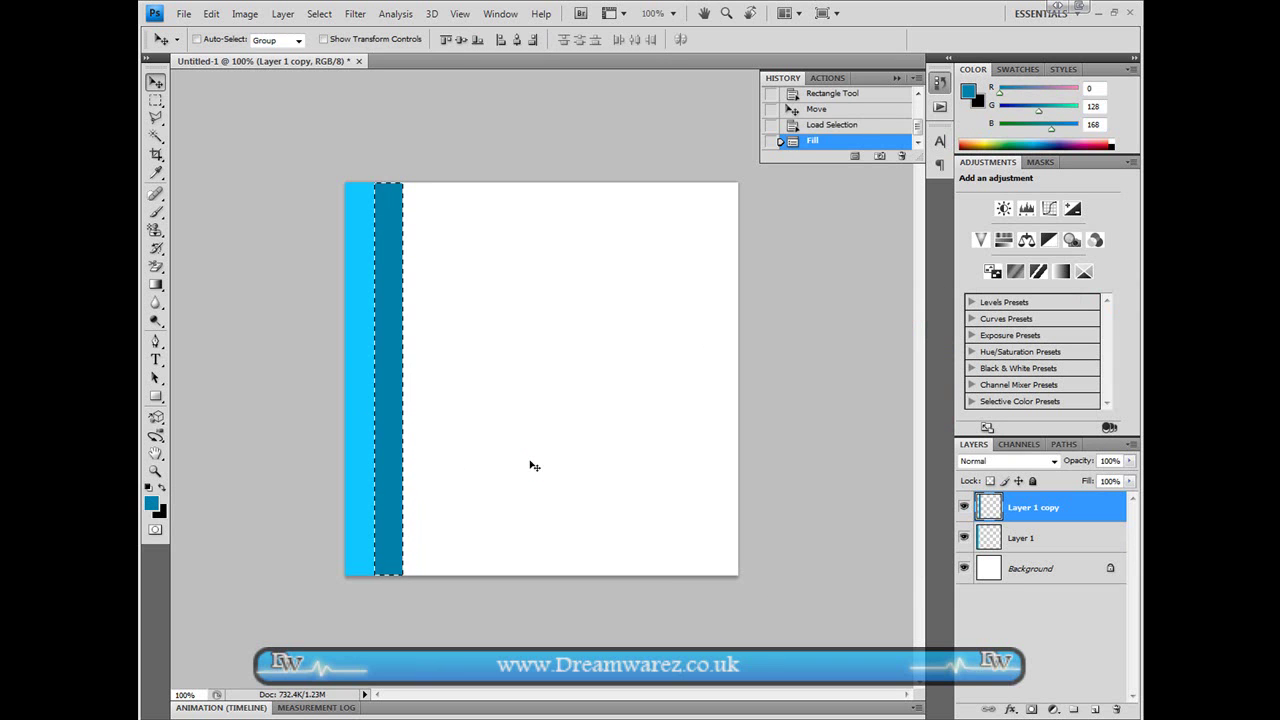
key(ctrl+d)
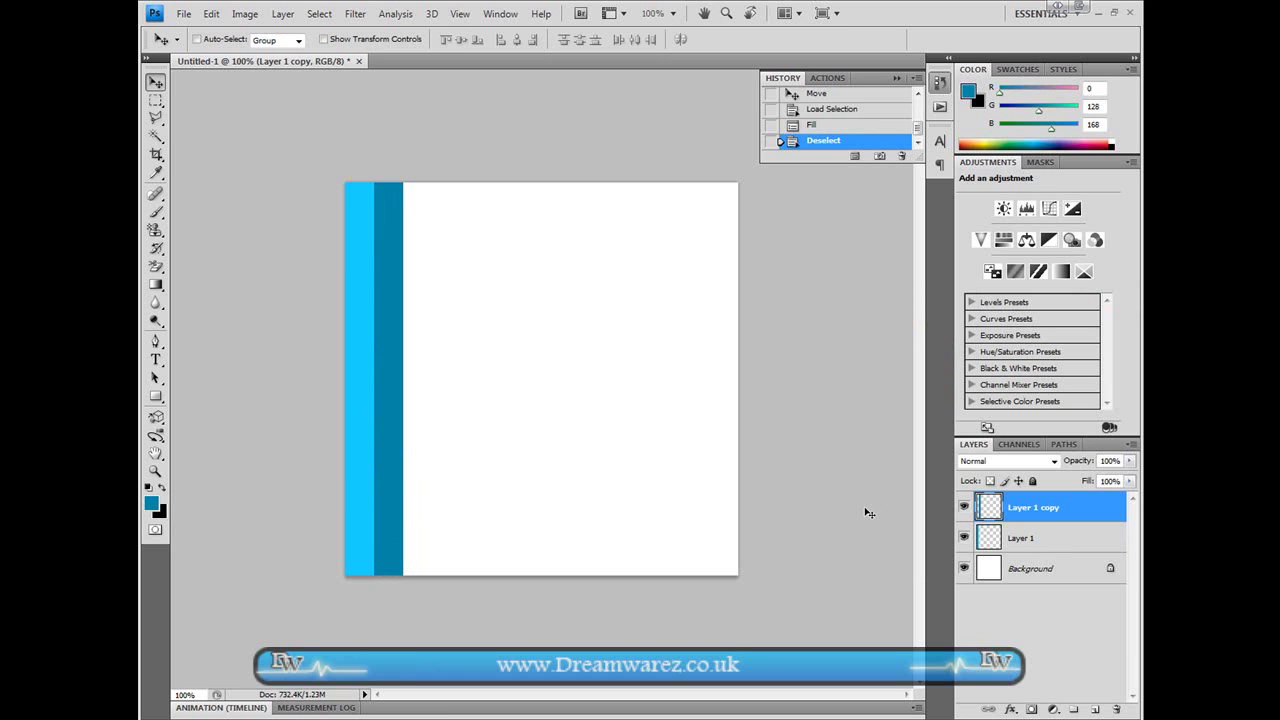
- Merge the two strips into Layer 1, then add an adjoining copy of the pair and merge it
key(ctrl+e)
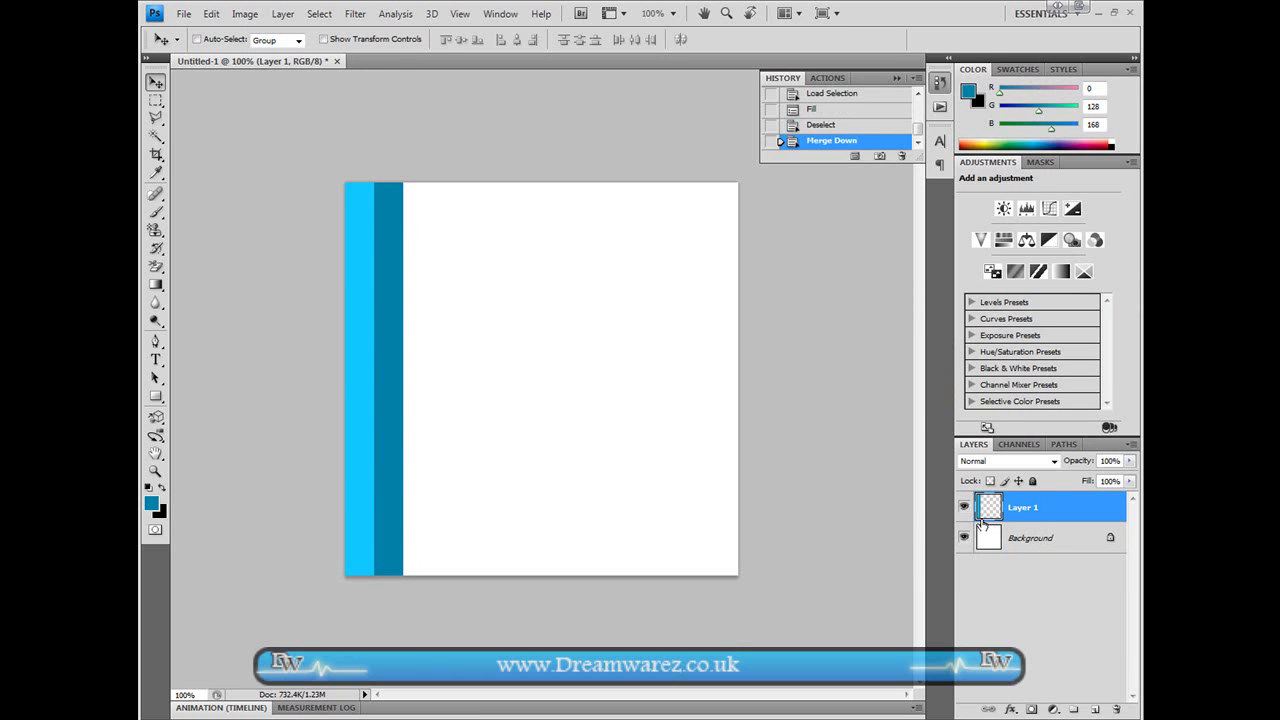
ctrl+click(990, 508)
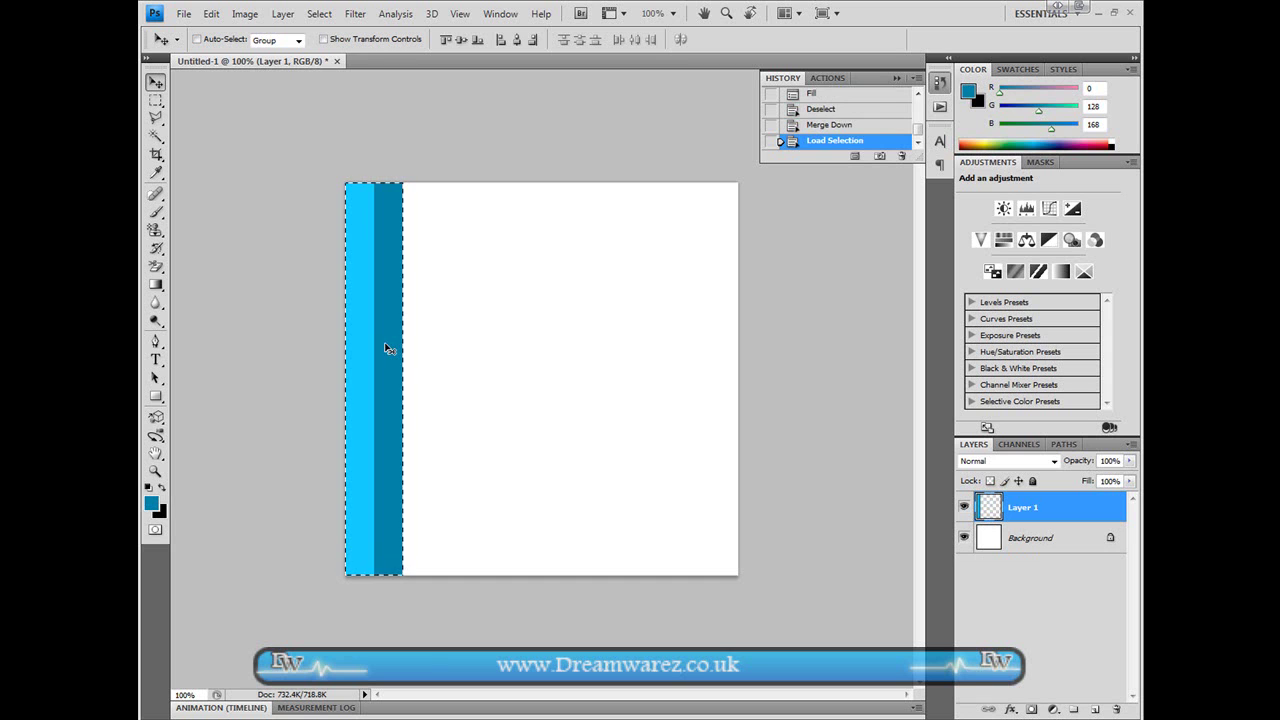
key(ctrl+d)
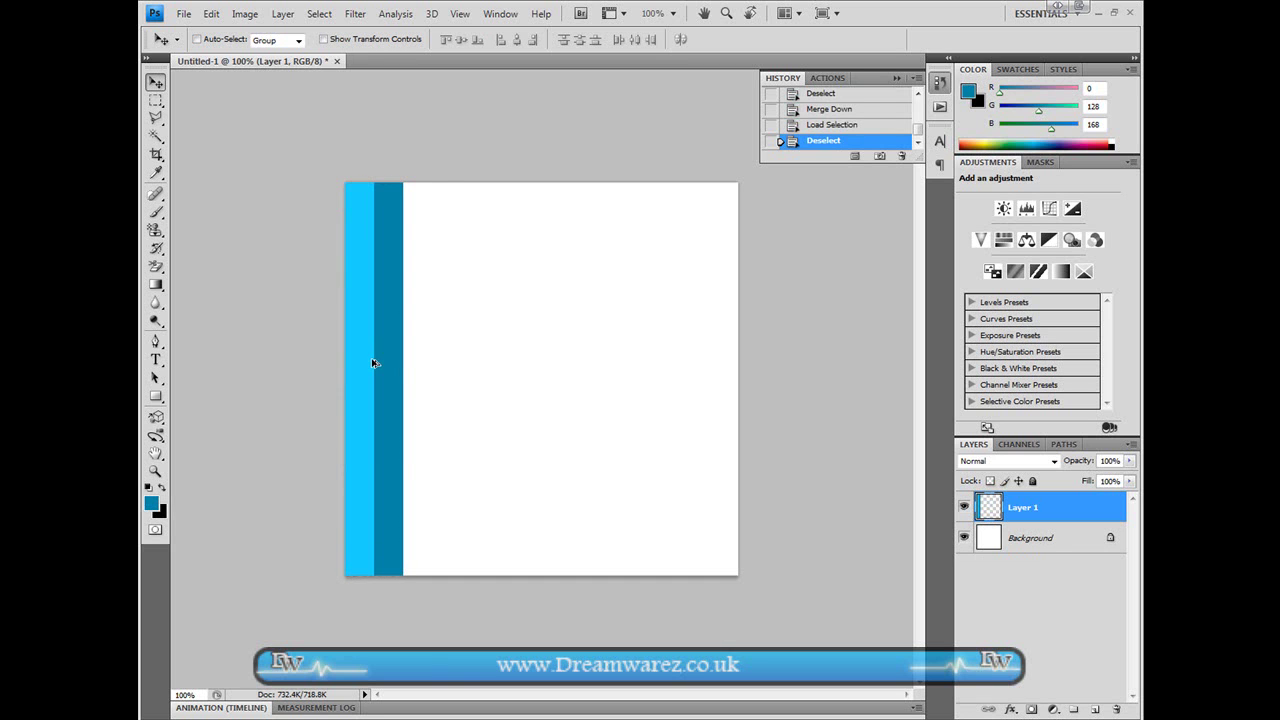
drag(398, 367, 449, 367)
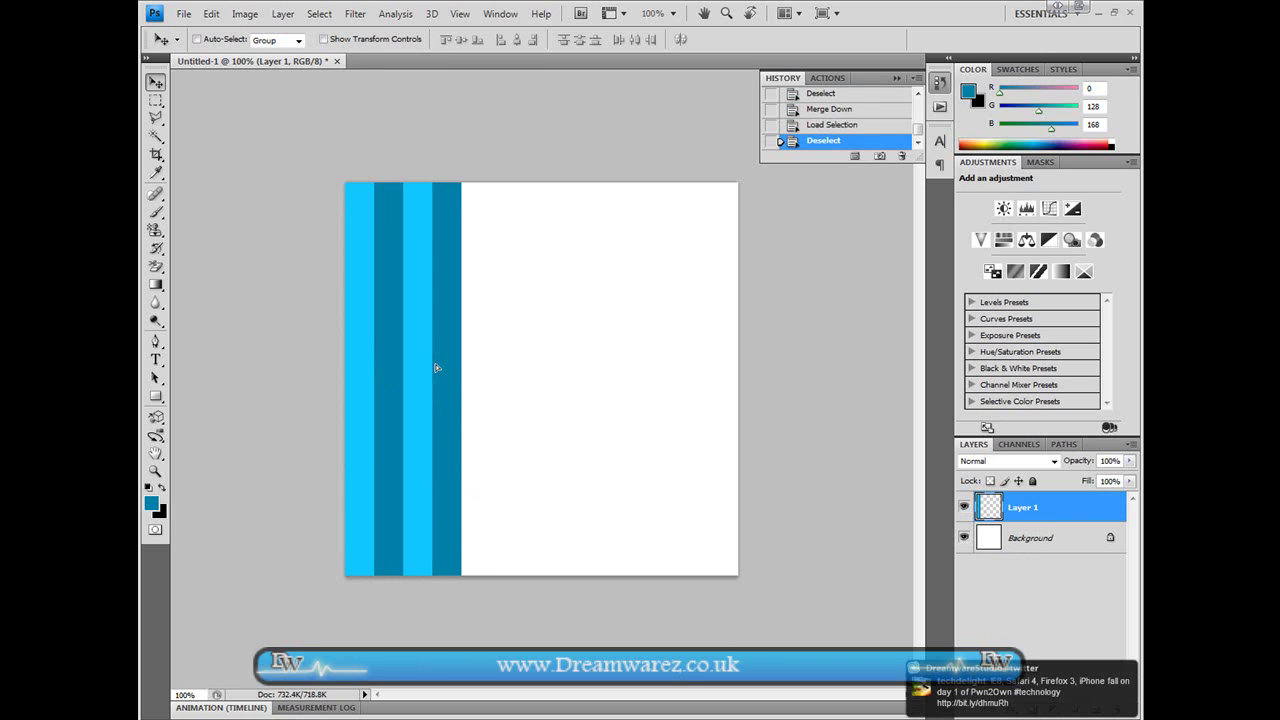
drag(449, 367, 435, 364)
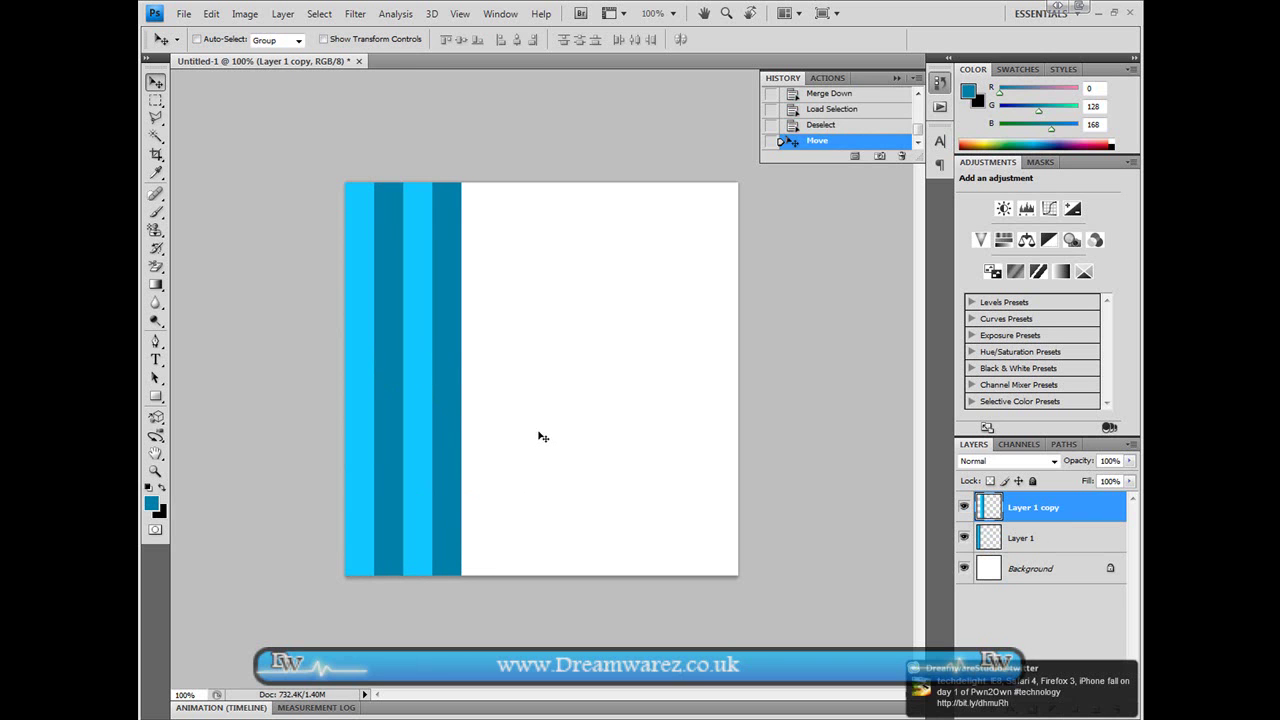
key(ctrl+e)
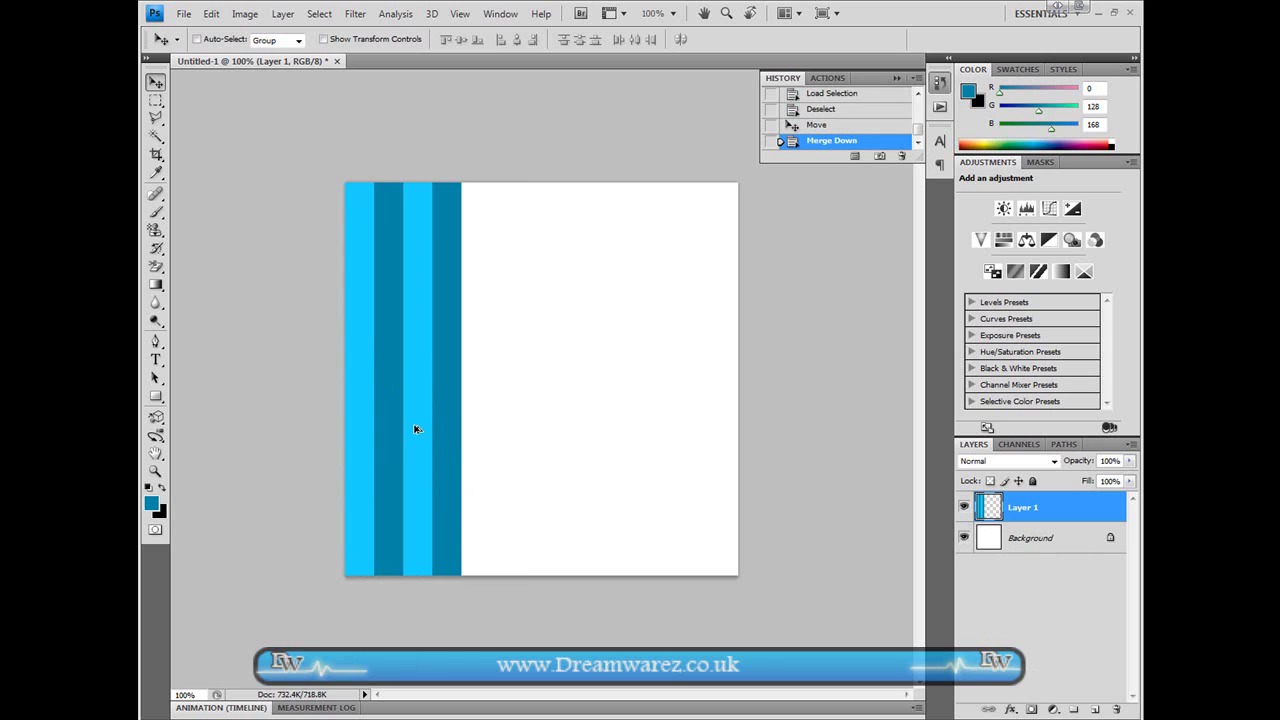
- Duplicate the stripes twice more to the right, merging each copy into Layer 1
drag(417, 428, 537, 427)
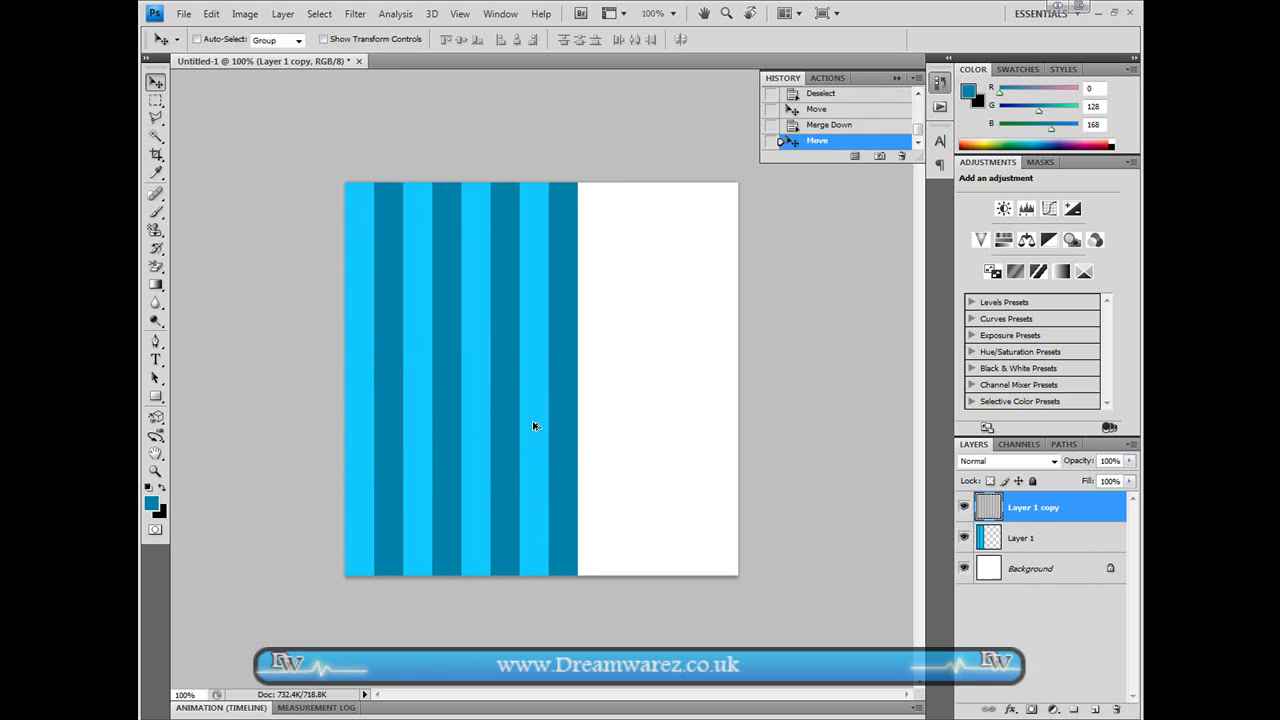
key(ctrl+e)
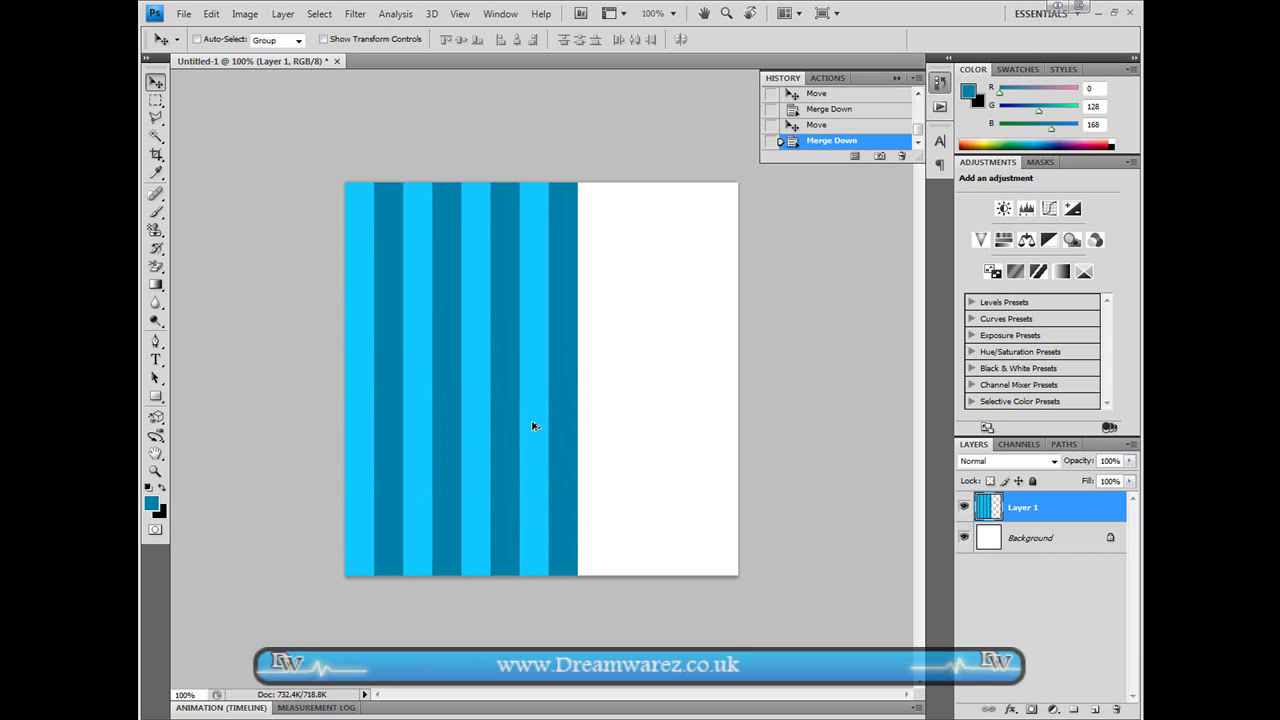
drag(520, 424, 681, 424)
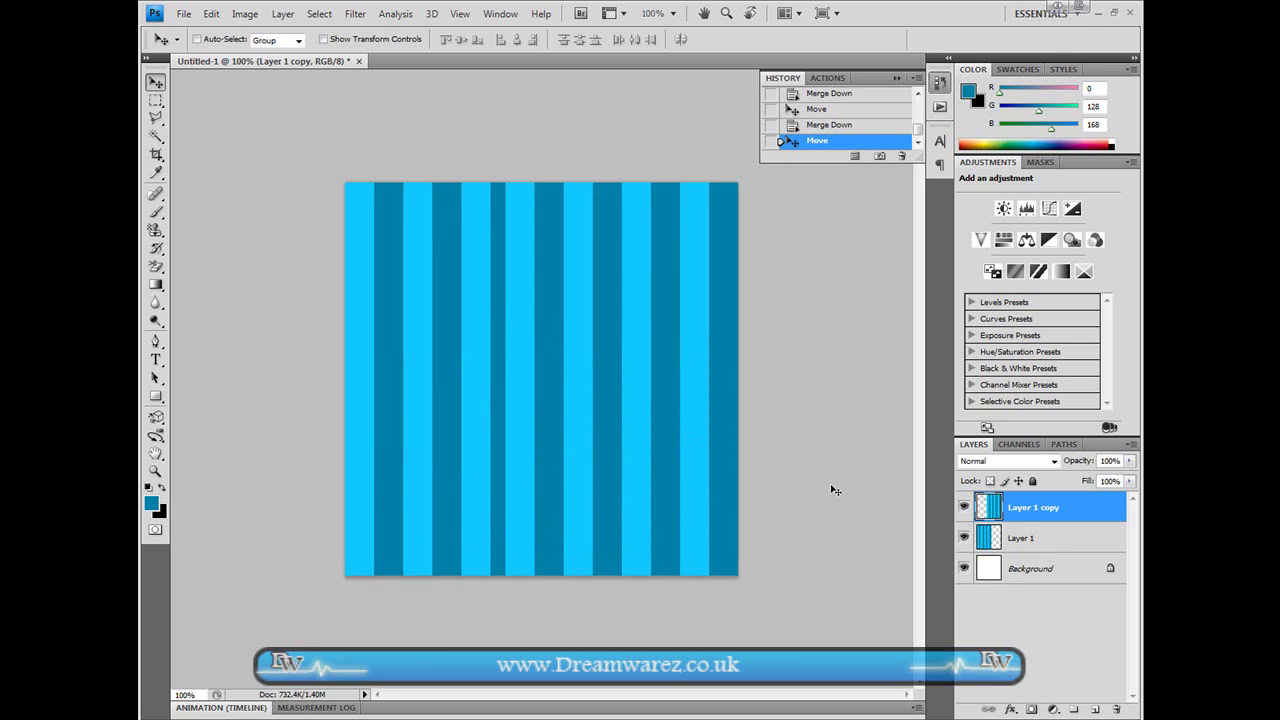
key(ctrl+e)
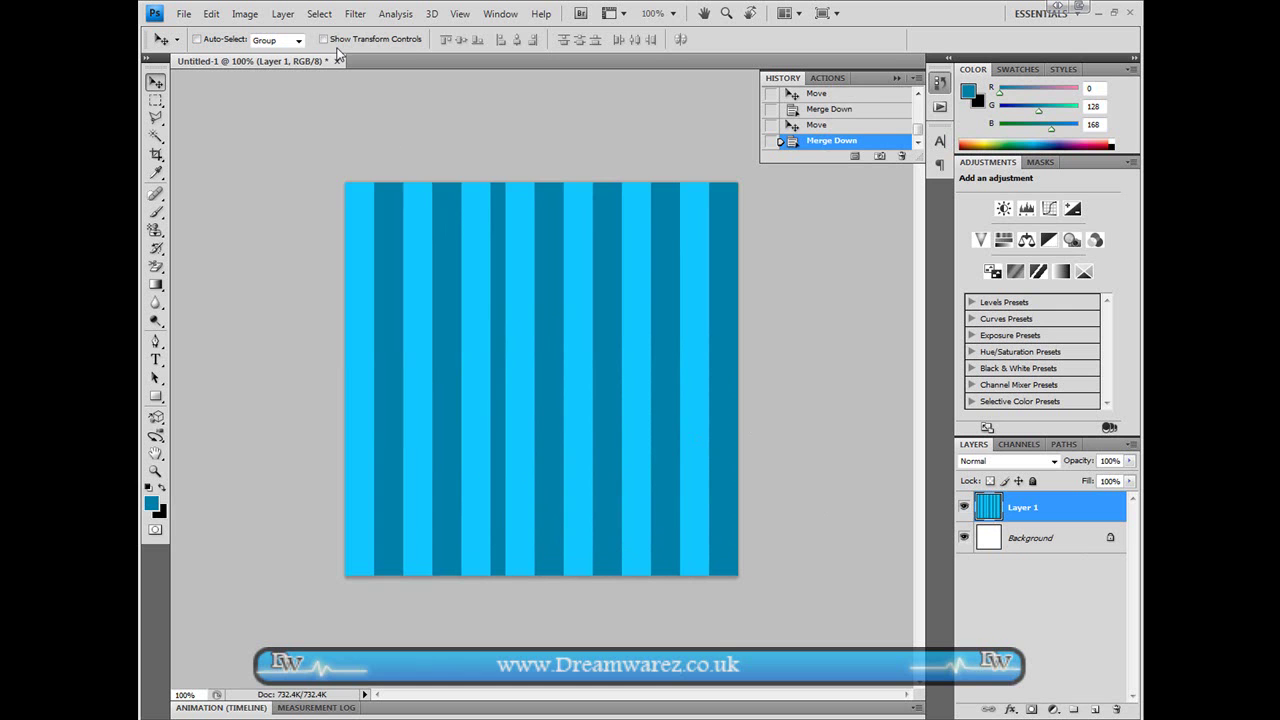
- Apply Polar Coordinates with Rectangular to Polar to make a sunburst from the stripes
click(354, 13)
mouse_move(369, 173)
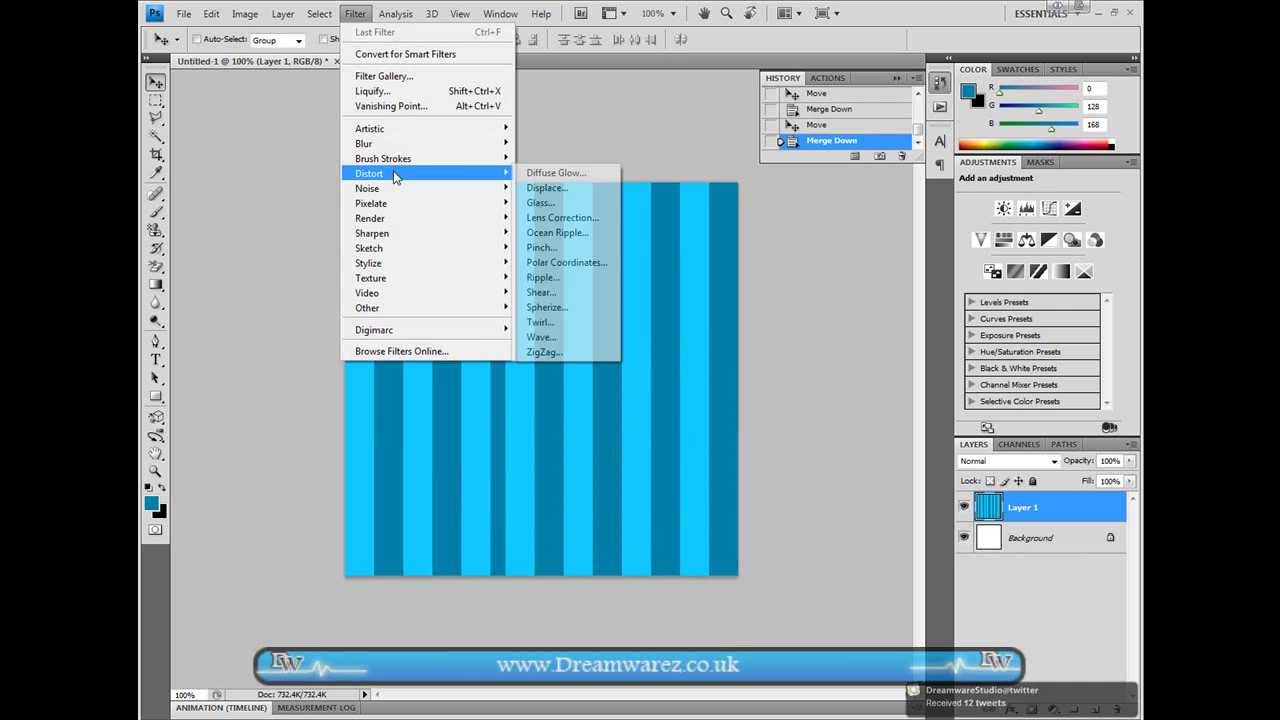
click(570, 262)
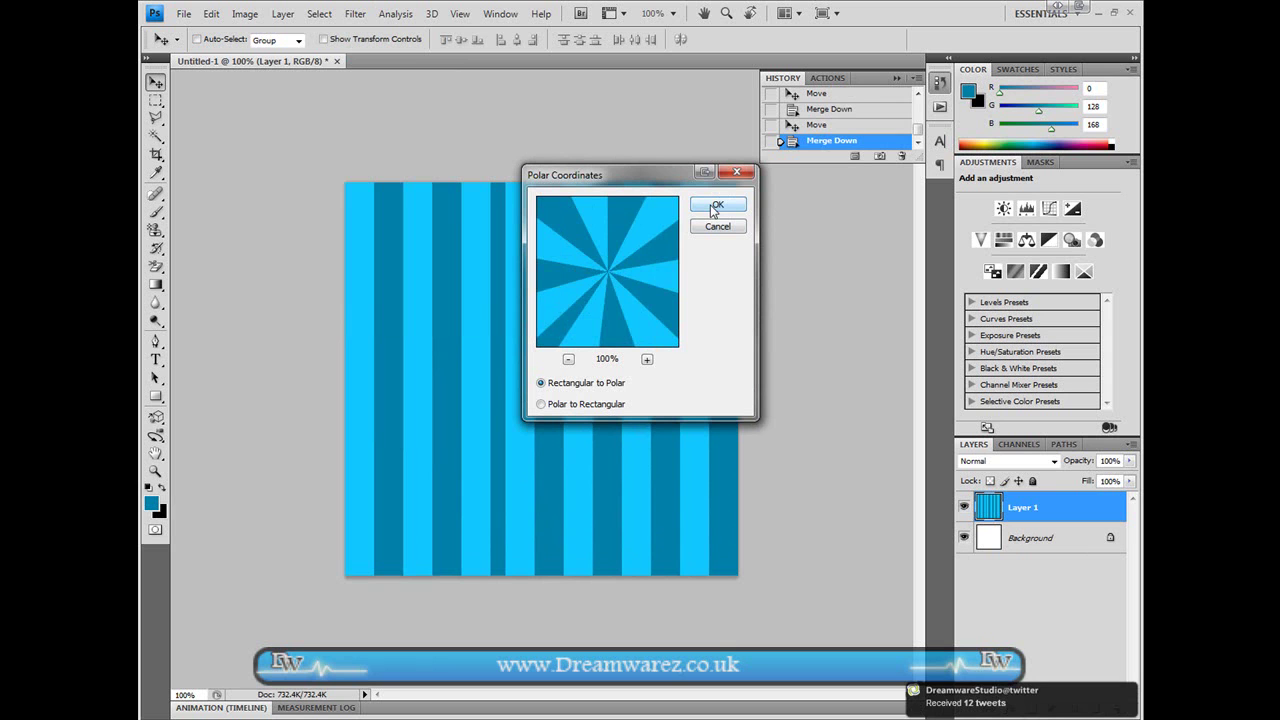
click(568, 359)
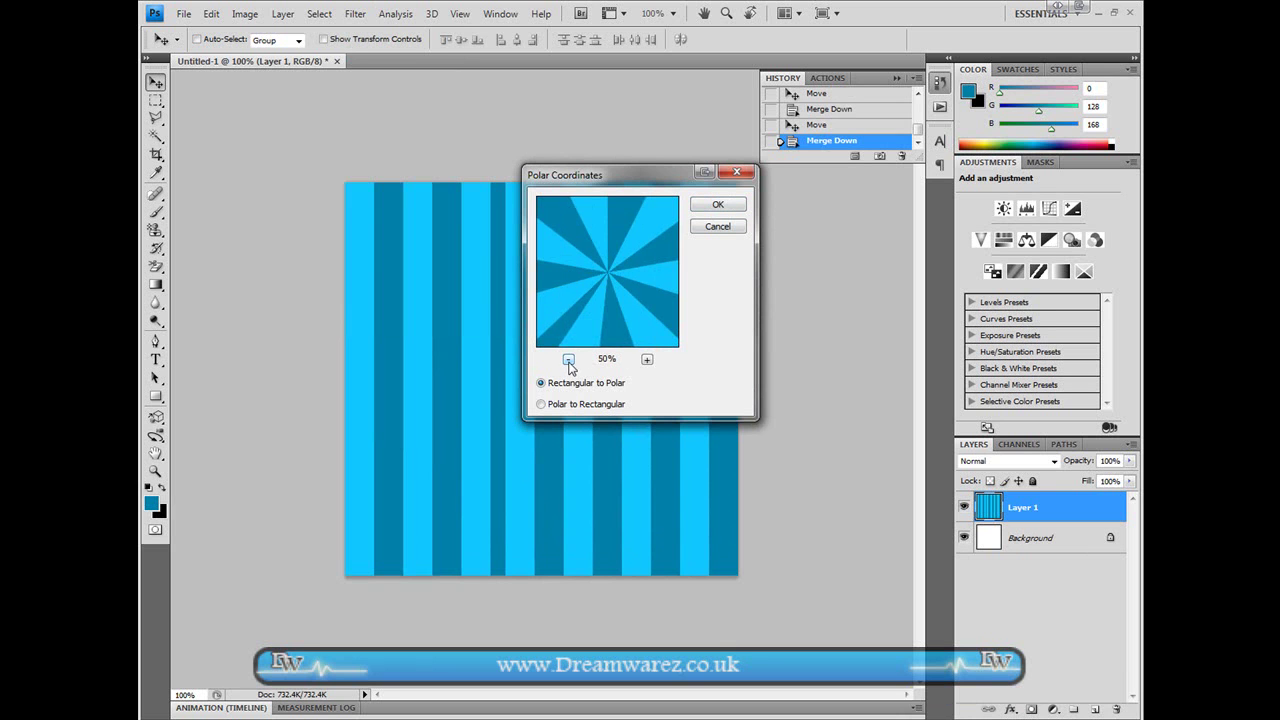
click(712, 210)
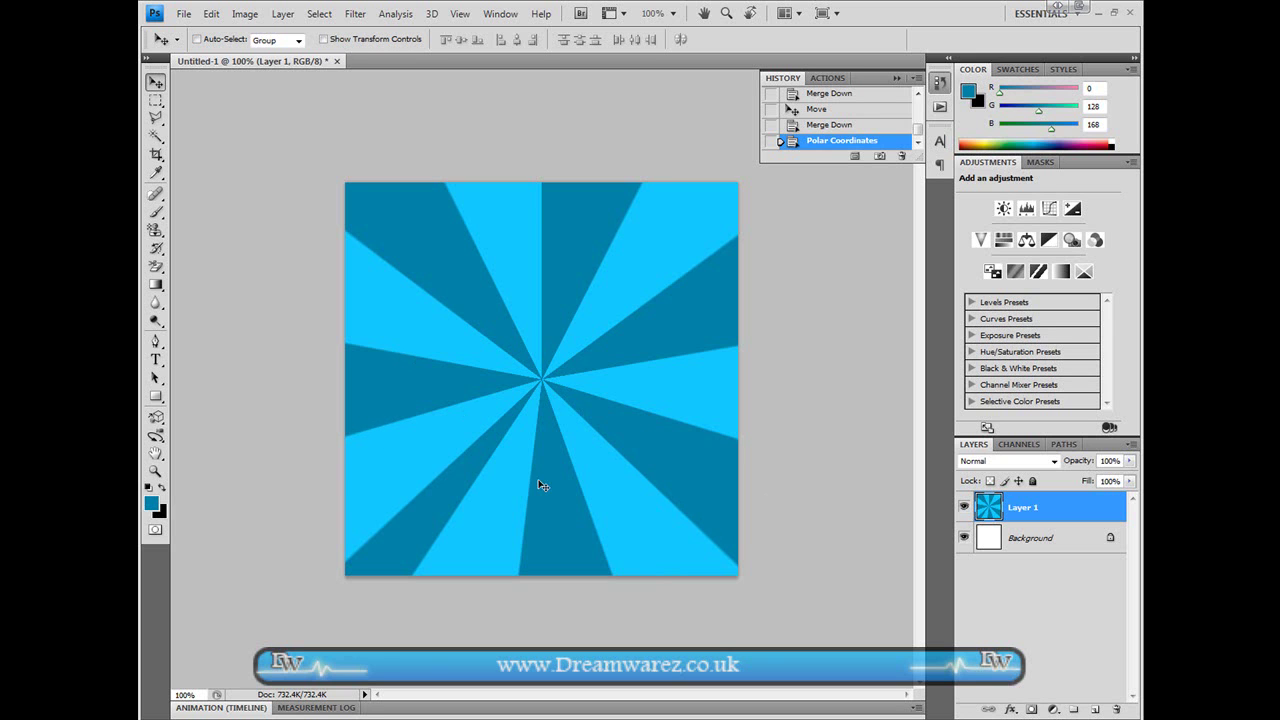
mouse_move(158, 398)
mouse_down()
mouse_move(203, 414)
mouse_move(200, 427)
mouse_up()
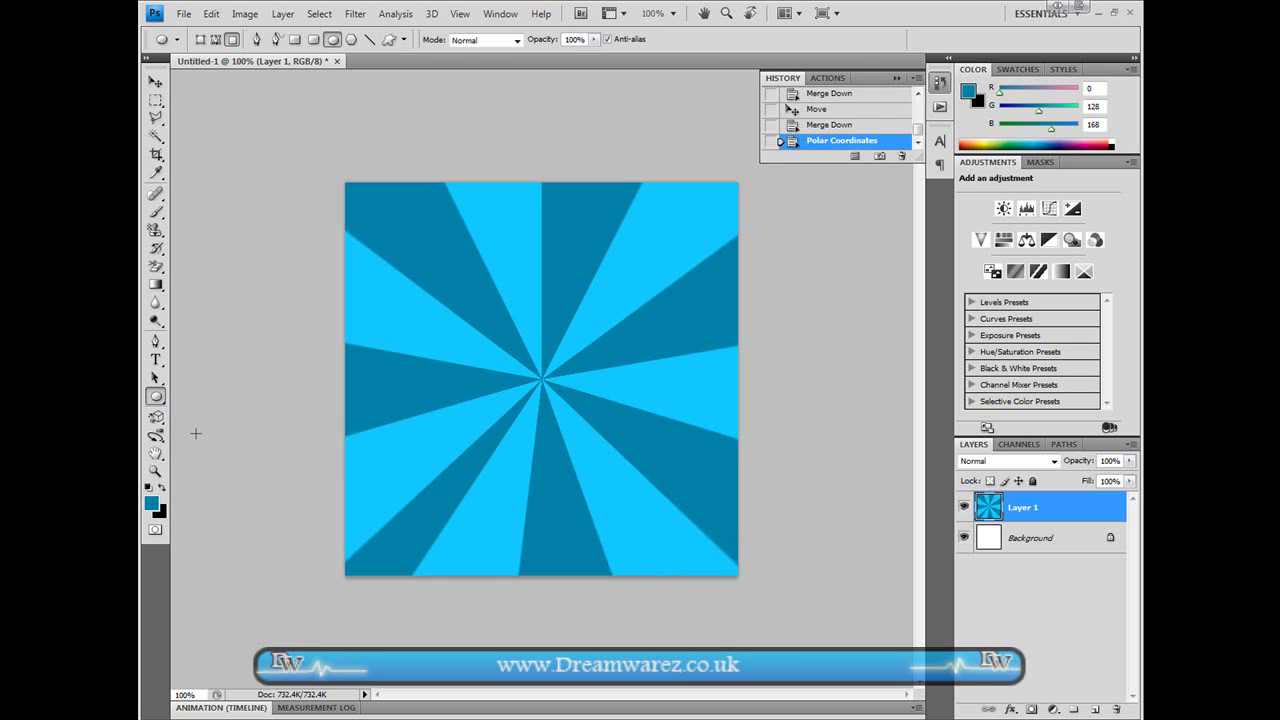
click(162, 489)
drag(542, 382, 596, 446)
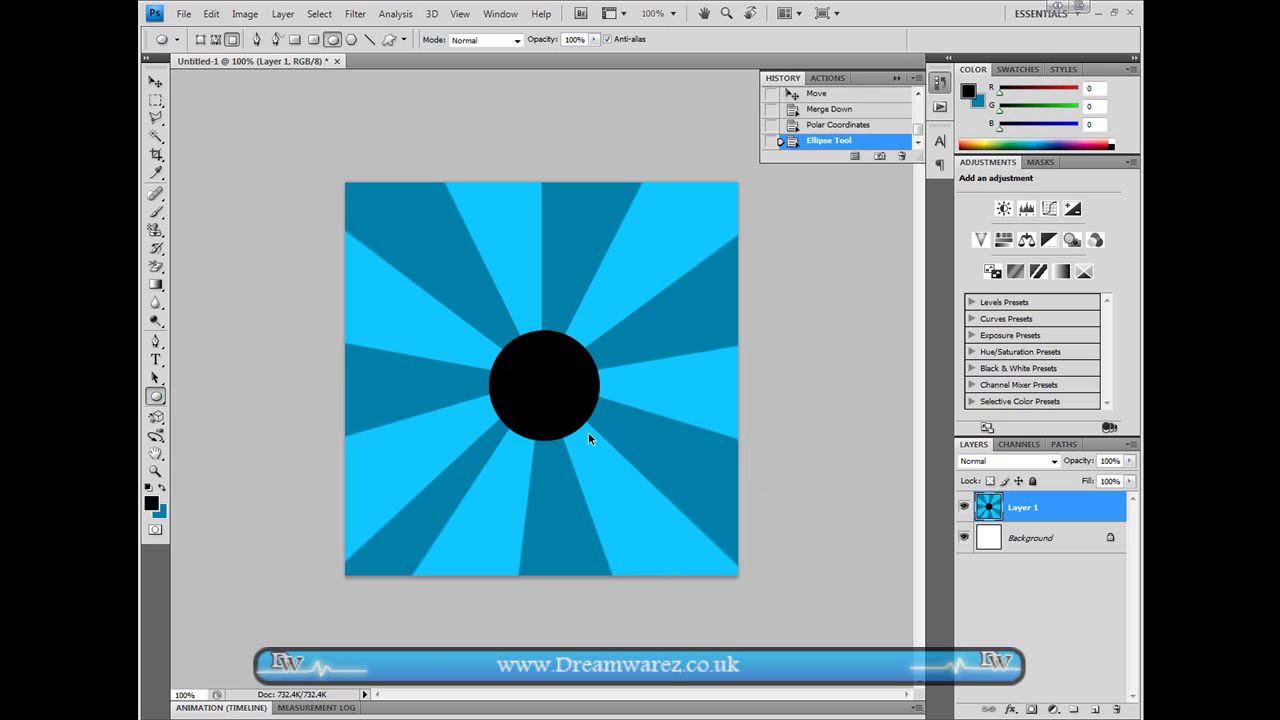
click(155, 81)
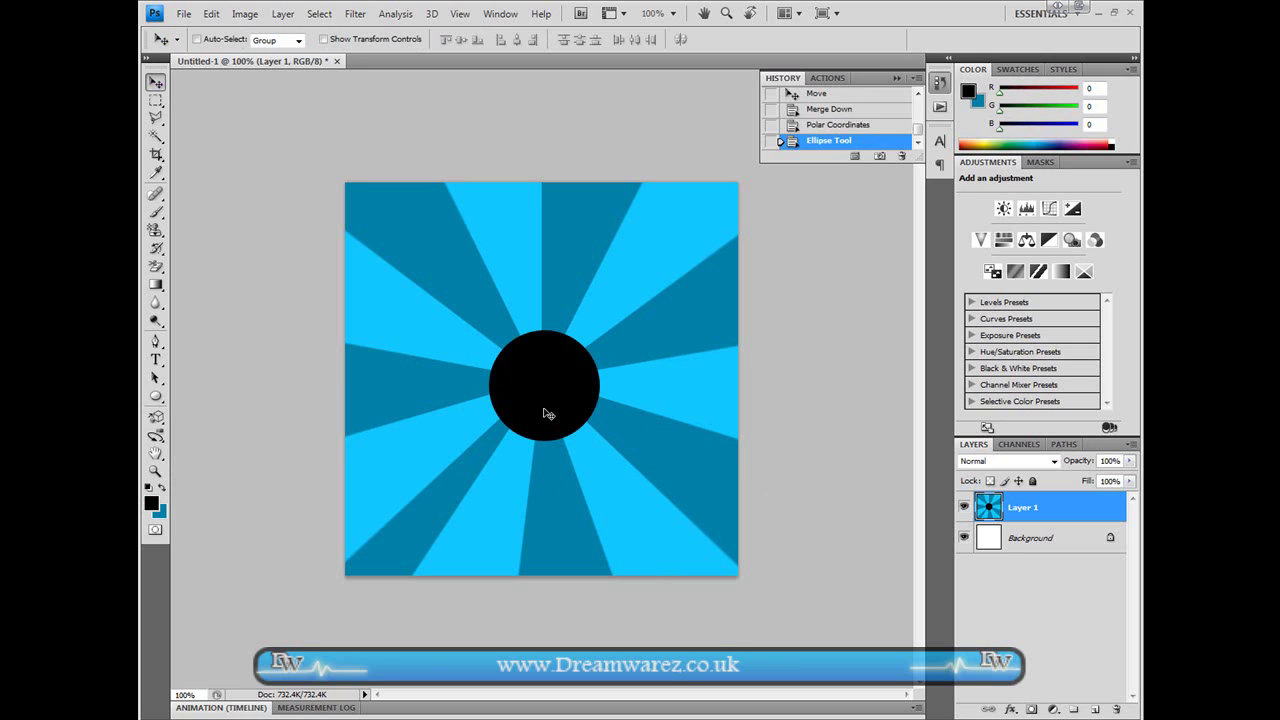
key(ctrl+z)
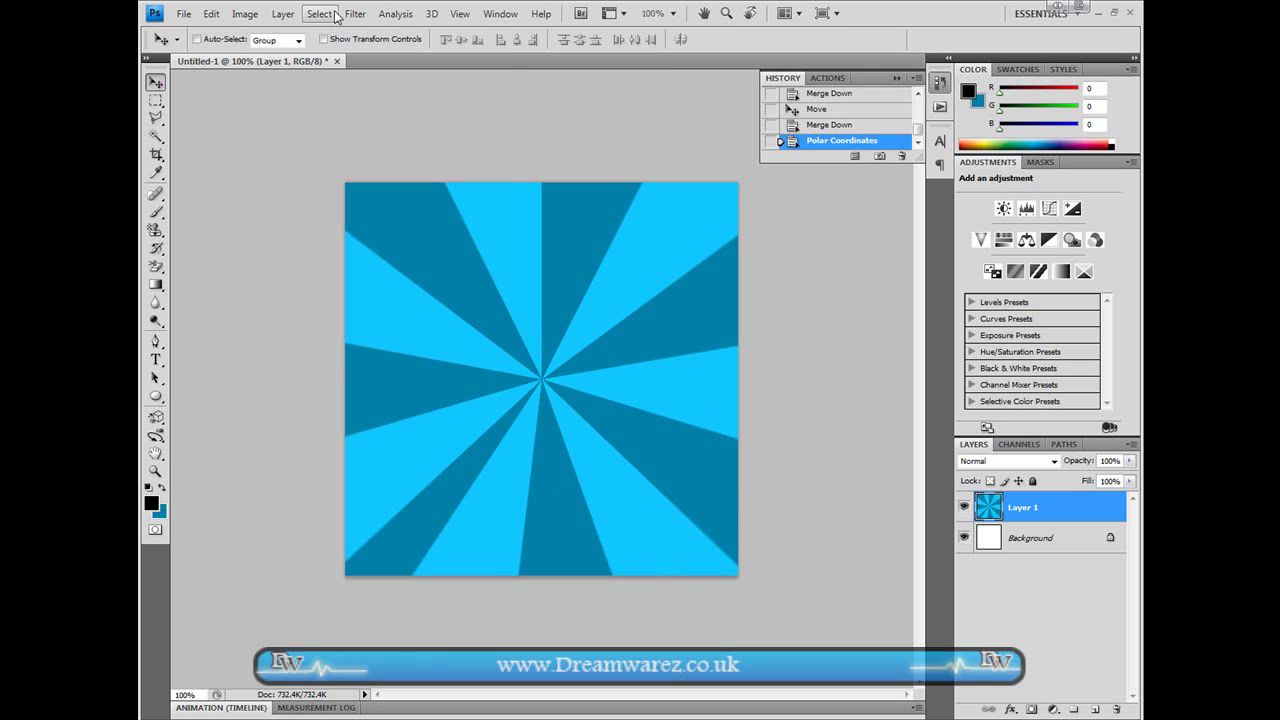
- Apply Unsharp Mask with Amount 86%, Radius 23.3 pixels and Threshold 5
click(355, 14)
mouse_move(372, 233)
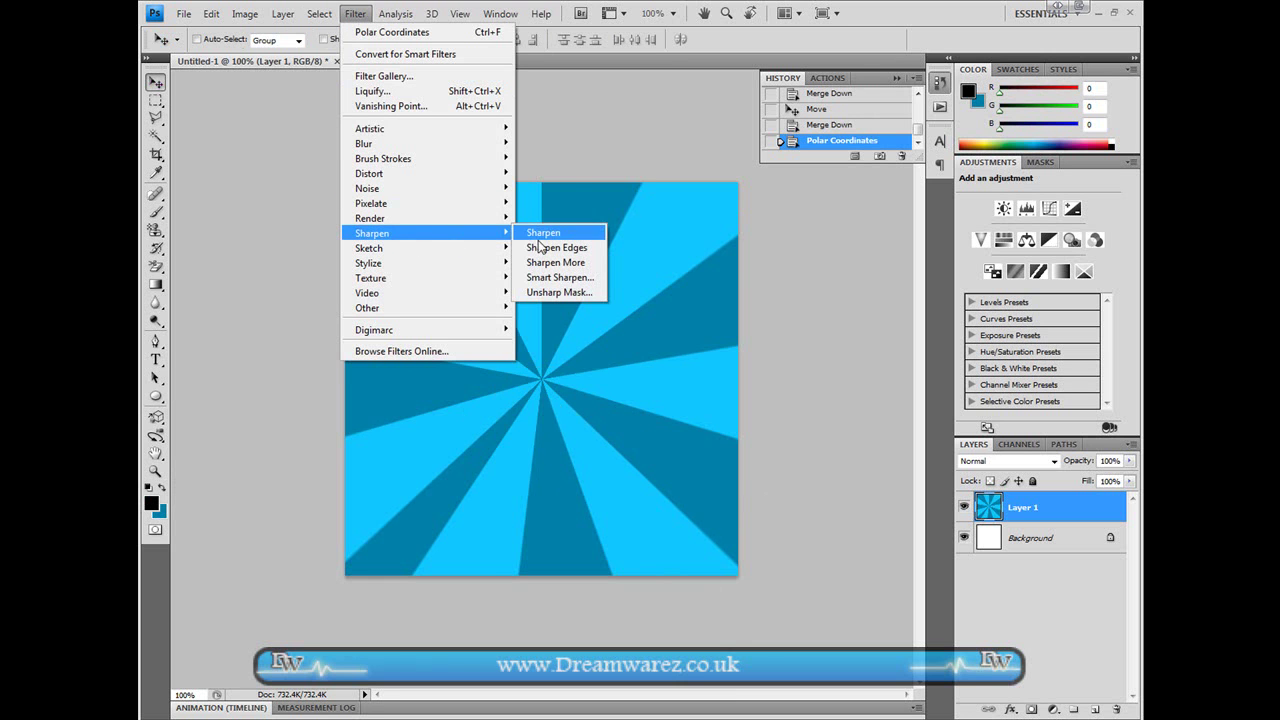
click(560, 293)
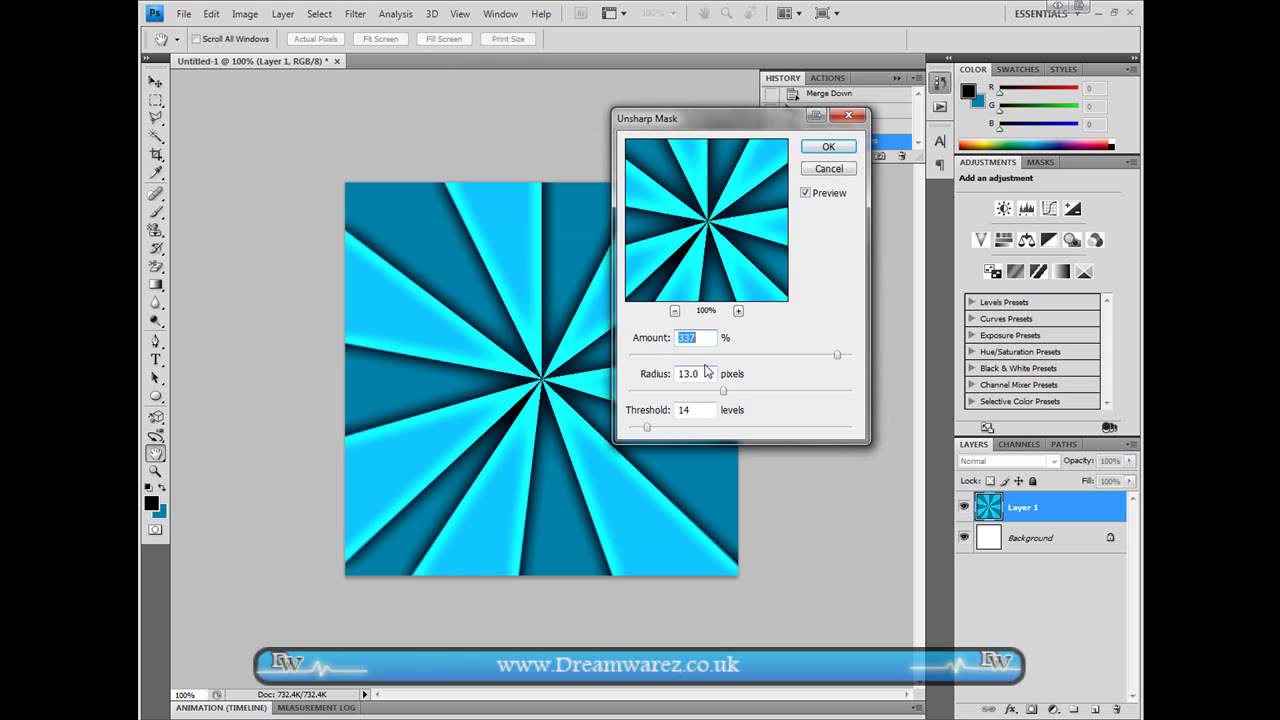
drag(708, 355, 681, 357)
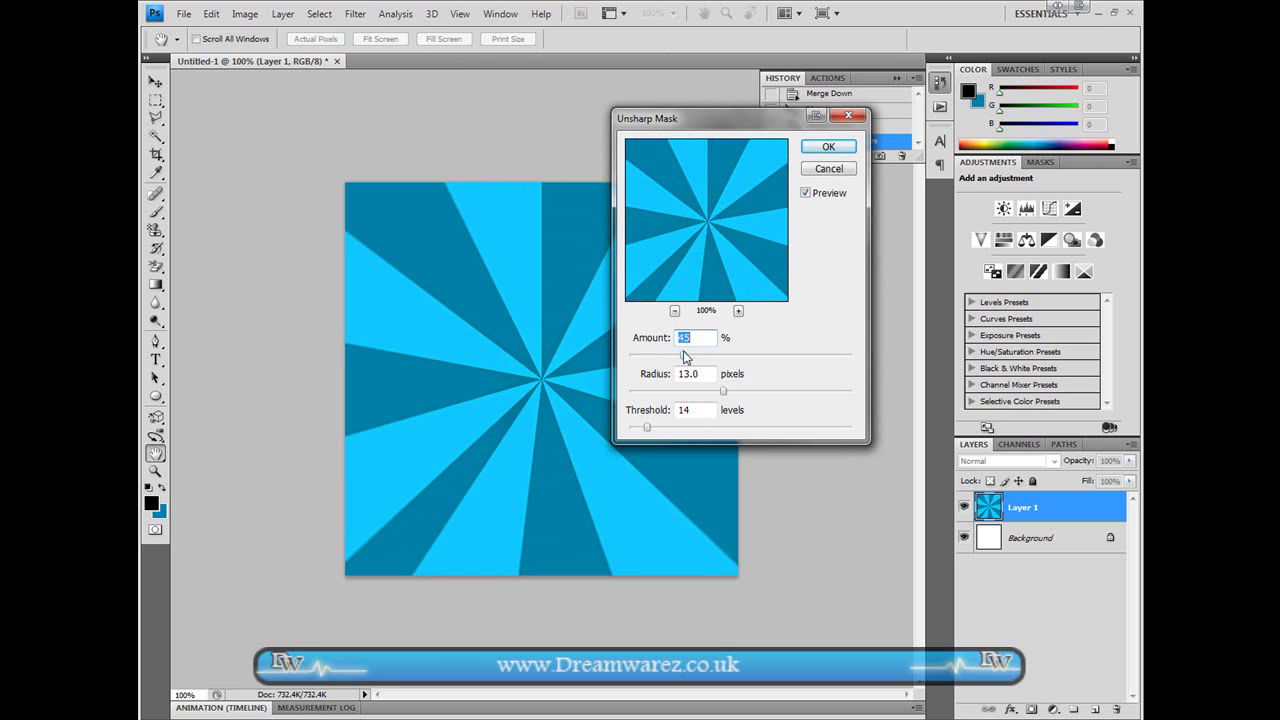
mouse_move(723, 391)
mouse_down()
mouse_move(706, 396)
mouse_move(870, 397)
mouse_up()
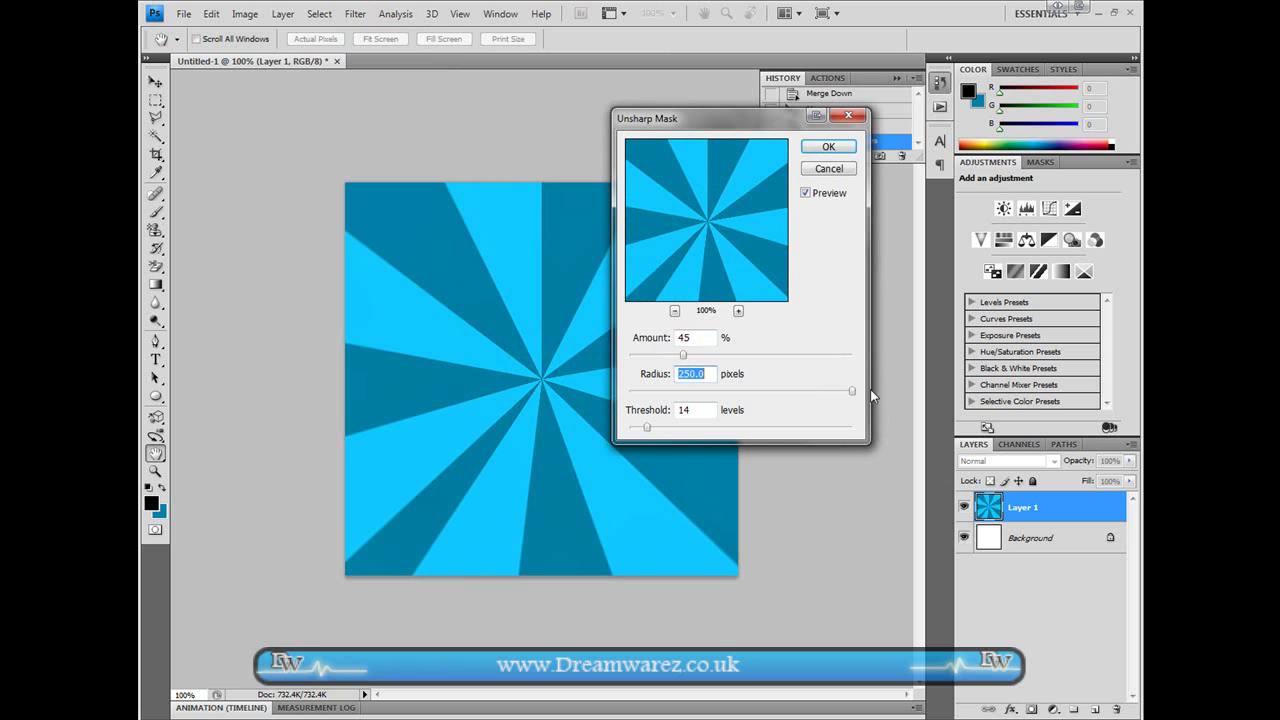
click(637, 431)
click(709, 356)
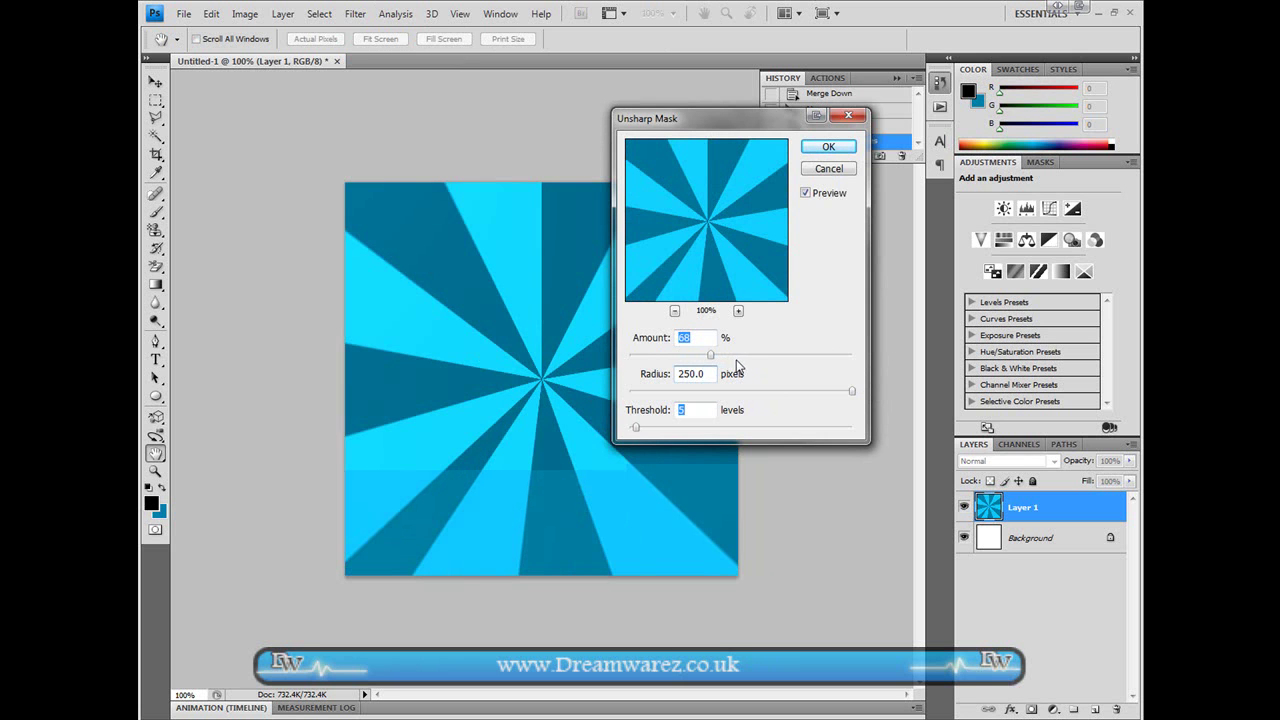
click(732, 355)
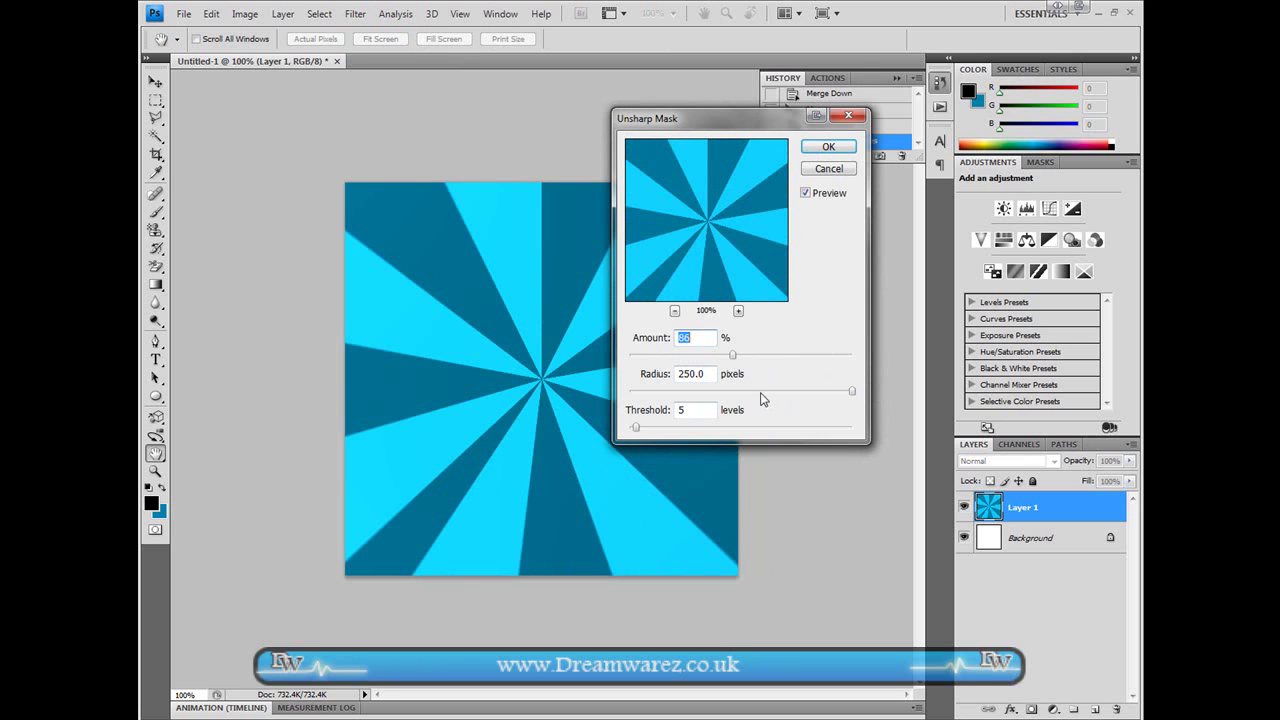
click(735, 391)
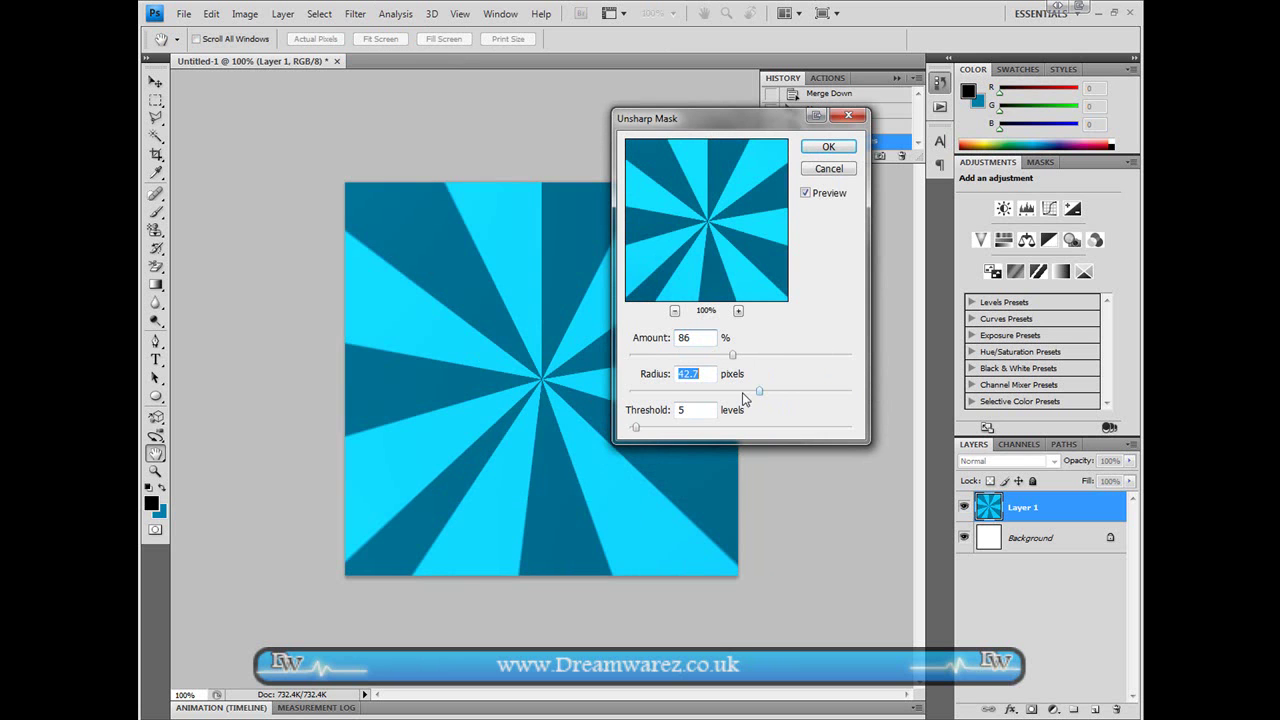
click(828, 147)
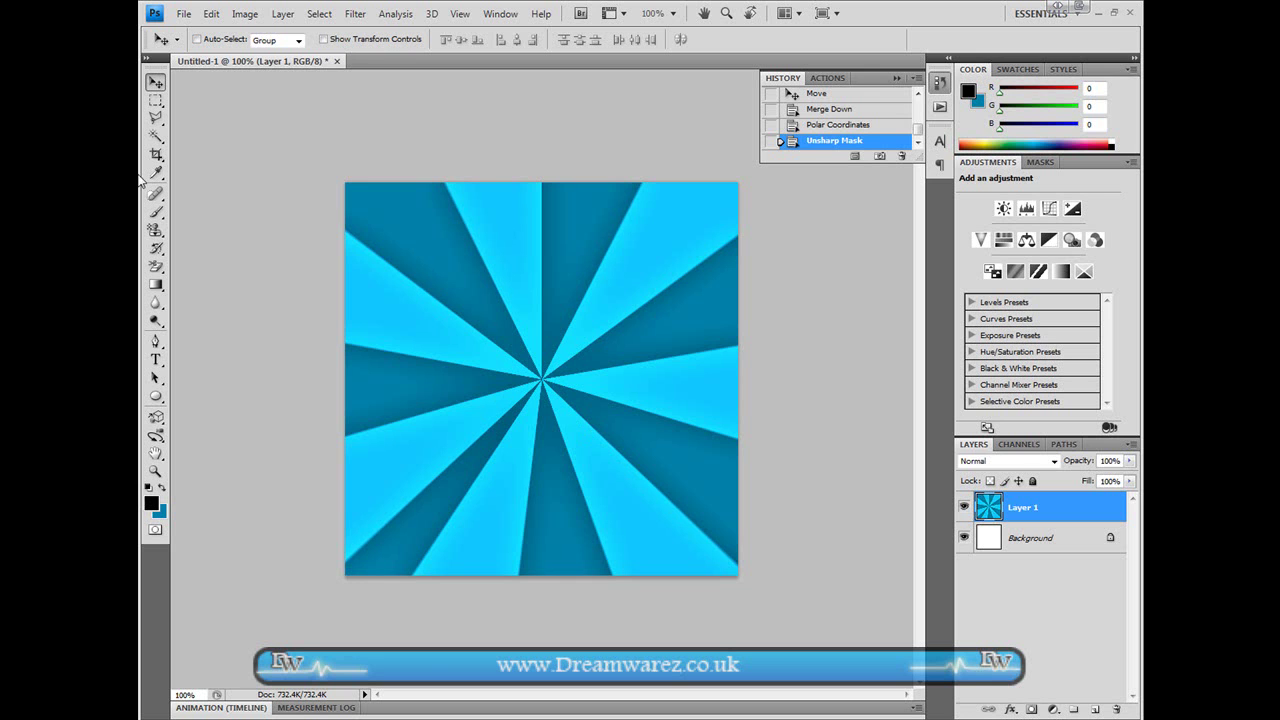
- Cut a middle band with the Rectangular Marquee, paste it as Layer 2, and hide Layer 1
drag(155, 100, 200, 104)
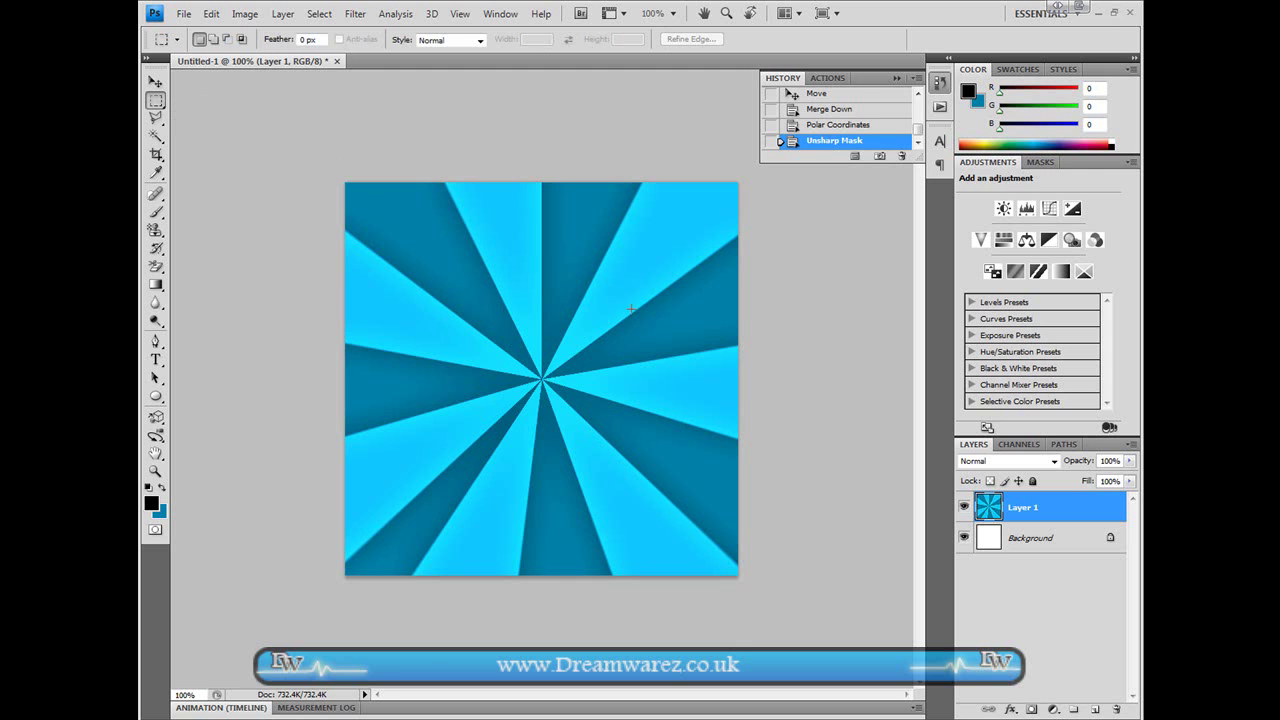
drag(768, 353, 767, 353)
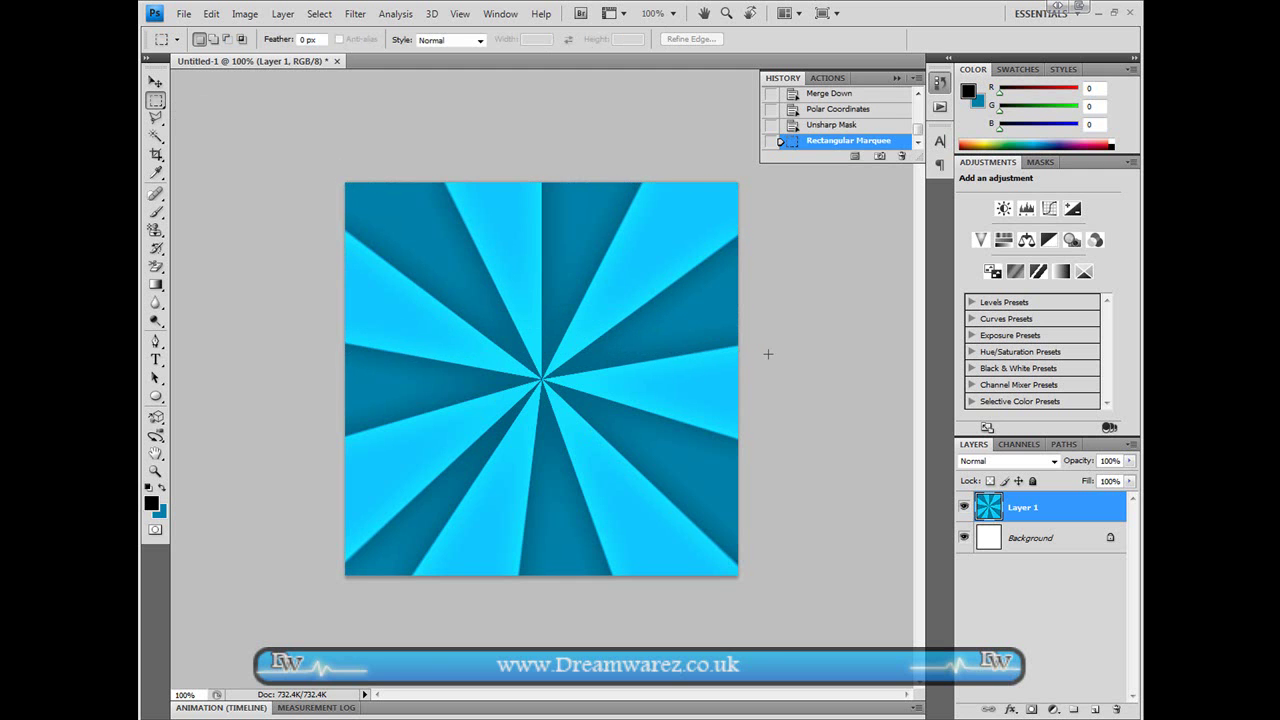
key(ctrl+x)
click(1095, 709)
key(ctrl+v)
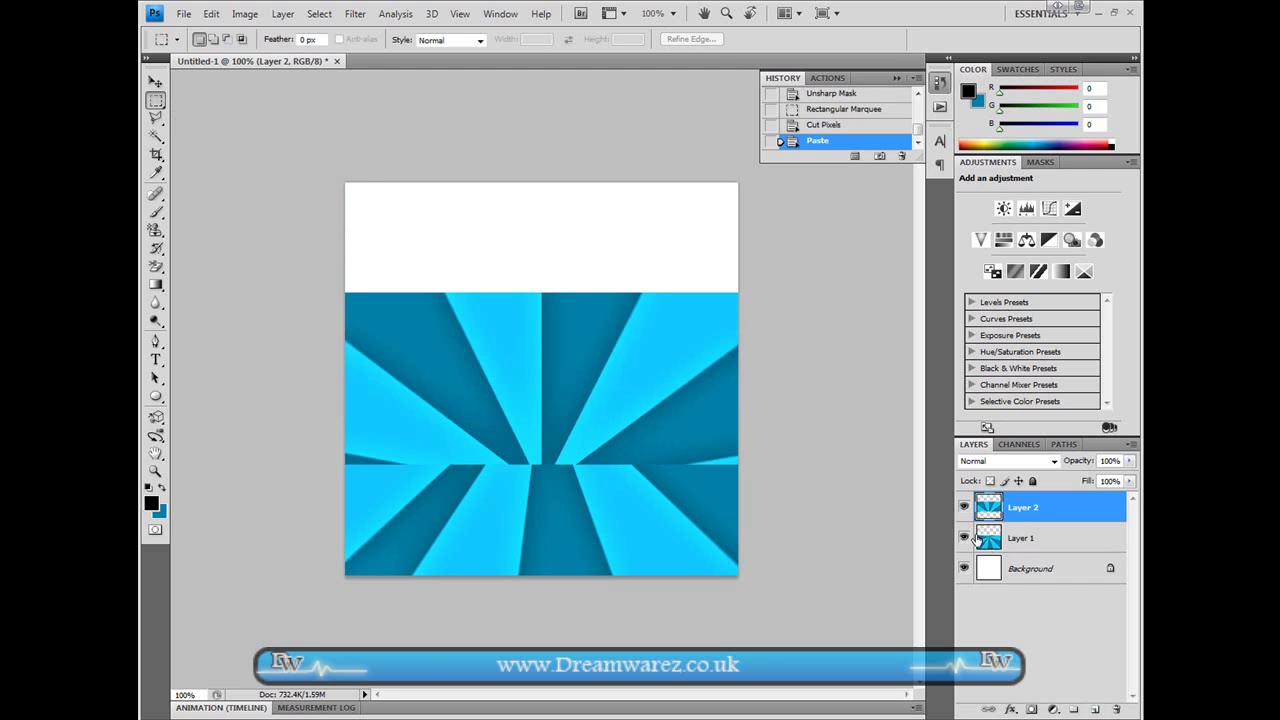
click(964, 538)
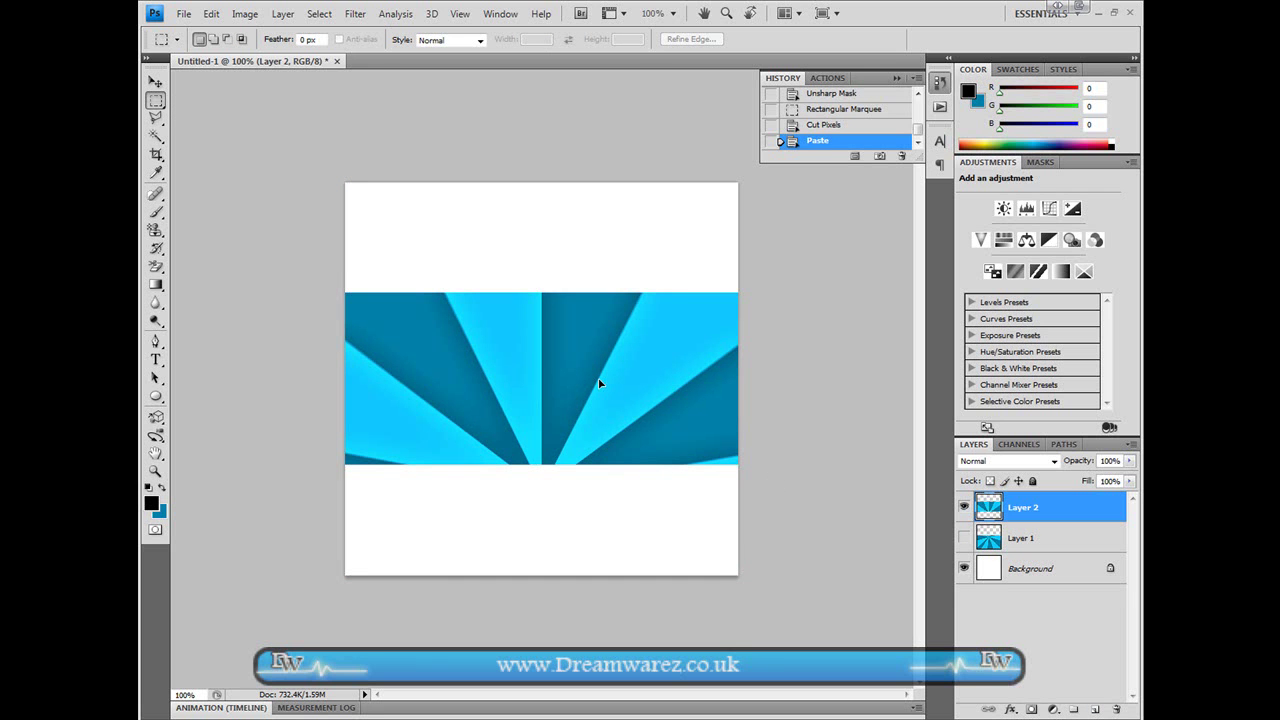